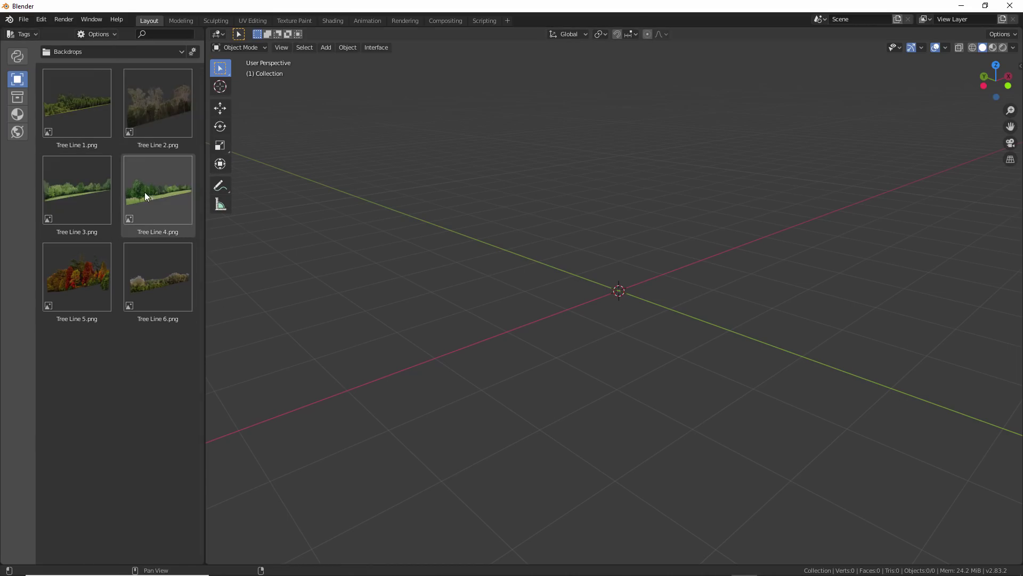
Expand the asset type list, view the World library, then return to Object as icons
{"action": "left_click_drag", "start_coordinate": [36, 160], "coordinate": [106, 160]}
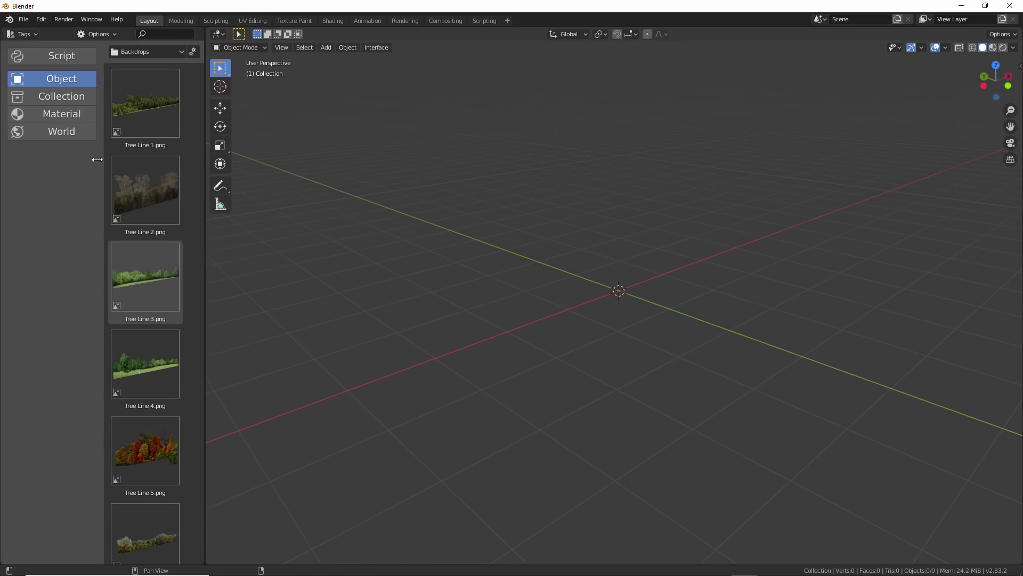
{"action": "left_click", "coordinate": [51, 128]}
{"action": "left_click", "coordinate": [49, 78]}
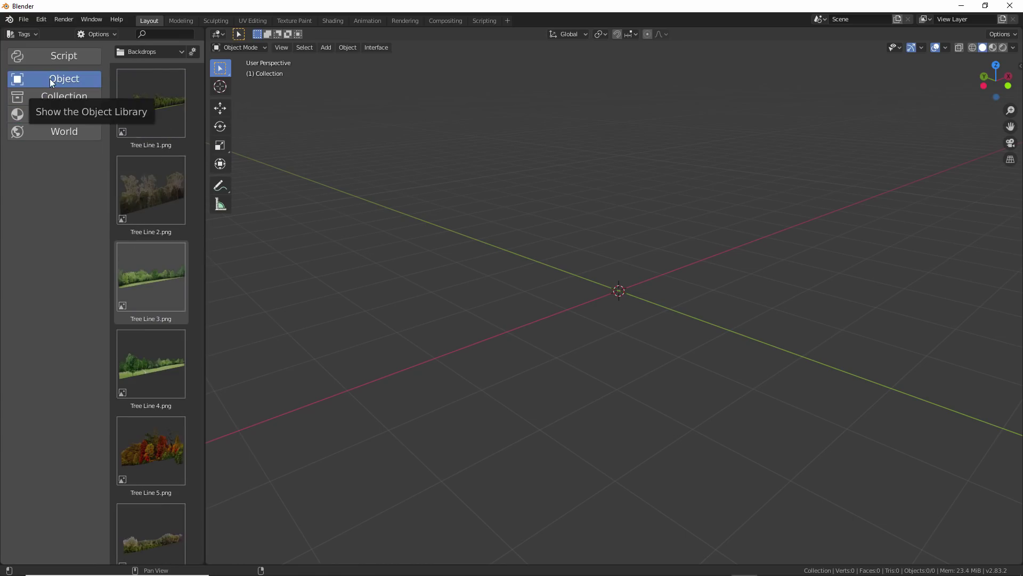
{"action": "left_click_drag", "start_coordinate": [108, 135], "coordinate": [19, 130]}
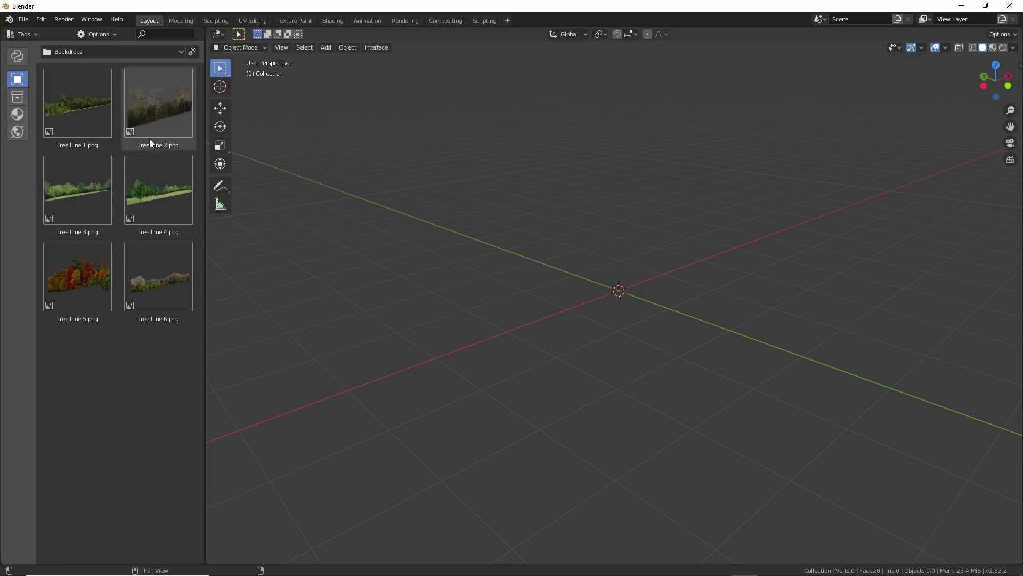
Open the Furniture then Chairs folder of the object library and focus the search field
{"action": "left_click", "coordinate": [109, 52]}
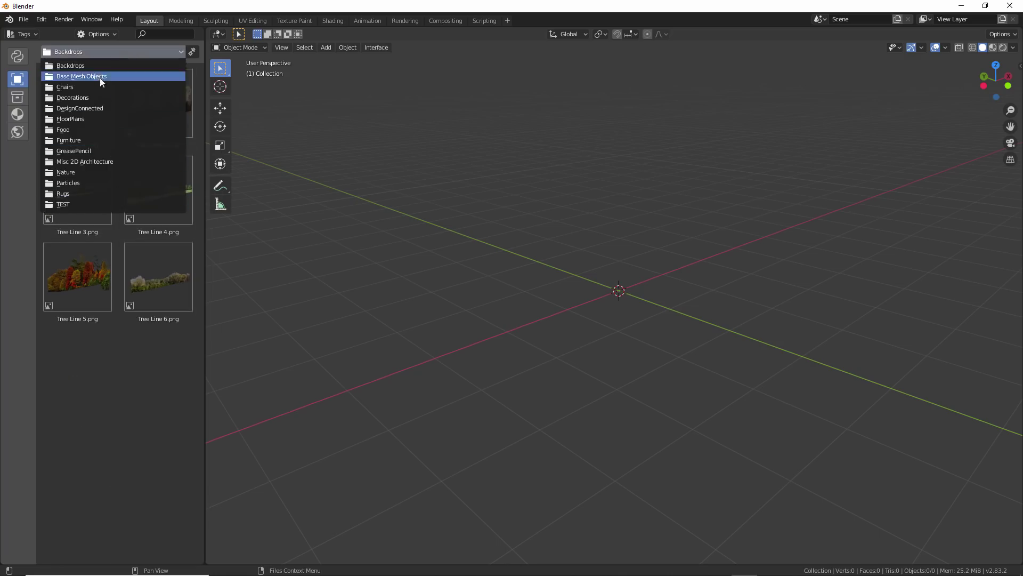
{"action": "left_click", "coordinate": [95, 139]}
{"action": "left_click", "coordinate": [95, 52]}
{"action": "left_click", "coordinate": [106, 87]}
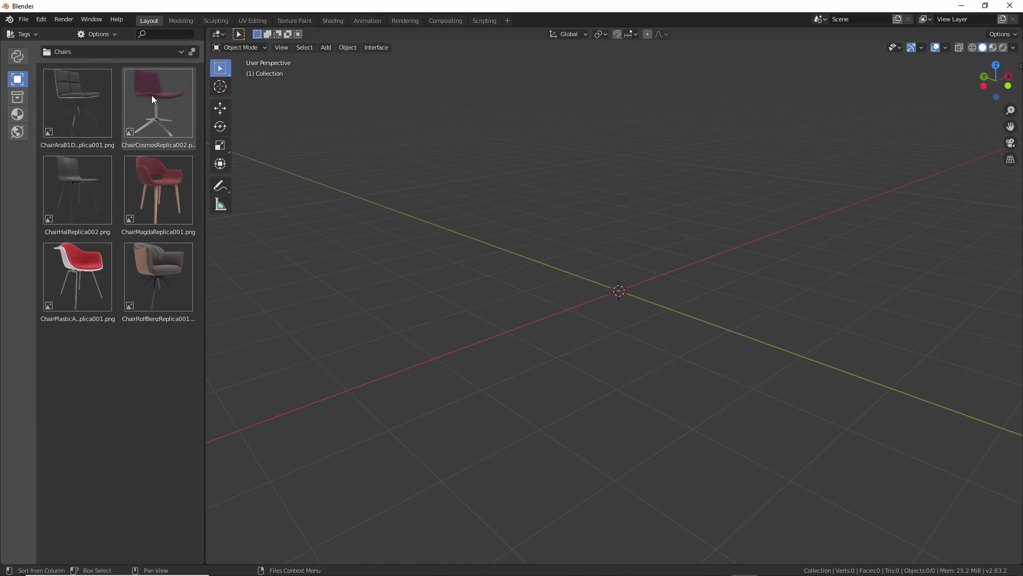
{"action": "left_click", "coordinate": [151, 34]}
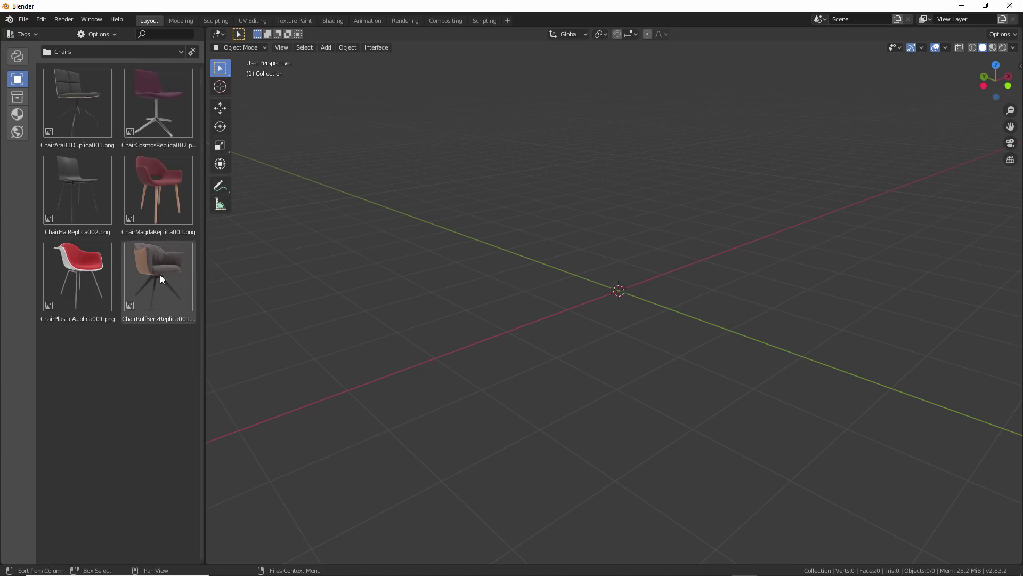
Drop the ChairRolfBenz chair into the scene, position it and turn it slightly
{"action": "left_click_drag", "start_coordinate": [160, 274], "coordinate": [530, 294]}
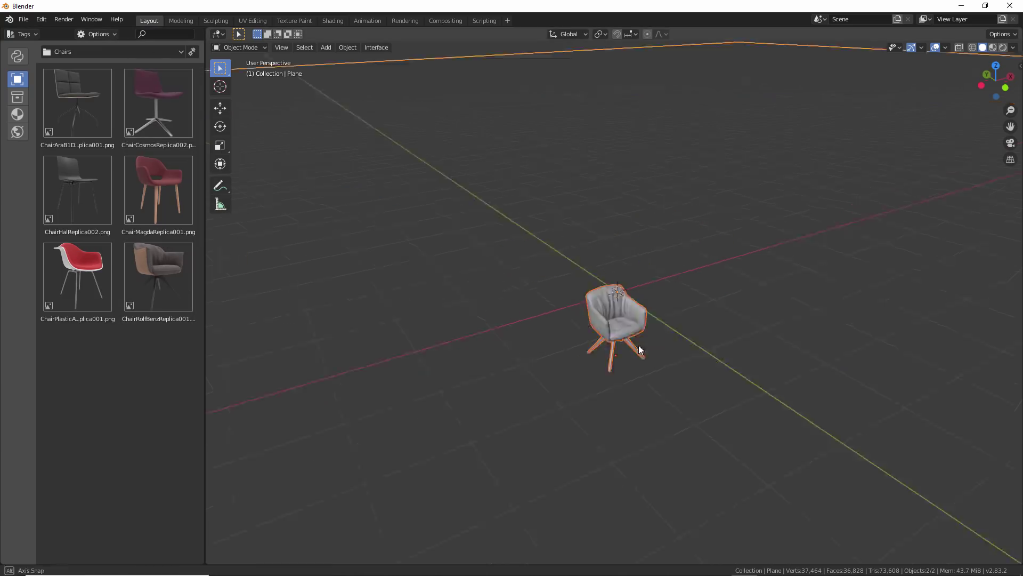
{"action": "middle_click_drag", "start_coordinate": [639, 345], "coordinate": [562, 268]}
{"action": "left_click", "coordinate": [499, 252]}
{"action": "scroll", "coordinate": [488, 224], "scroll_direction": "up", "scroll_amount": 2}
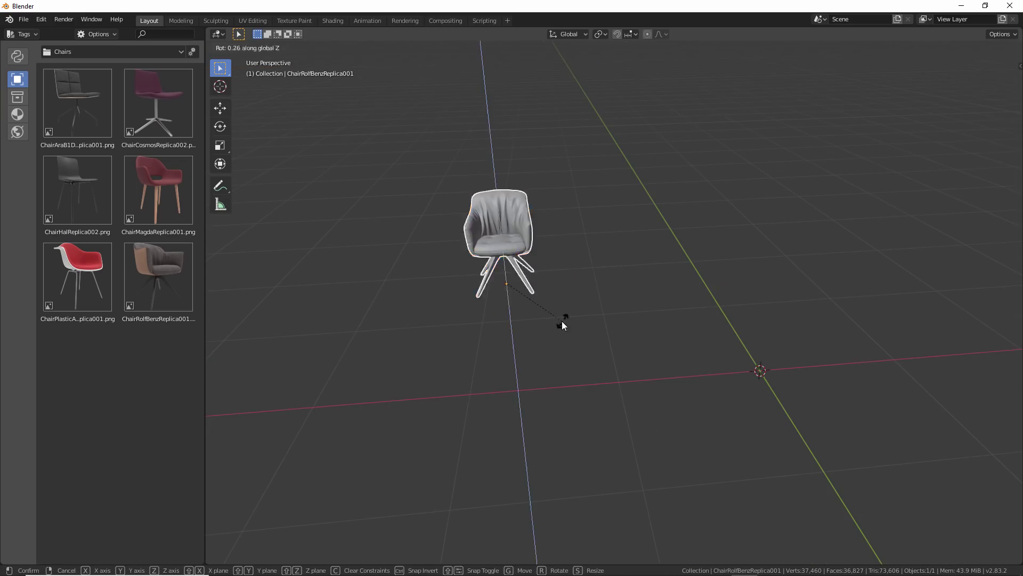
{"action": "left_click", "coordinate": [500, 227]}
Place the Side Table from the Furniture collection assets beside the chair
{"action": "left_click", "coordinate": [17, 96]}
{"action": "left_click", "coordinate": [88, 51]}
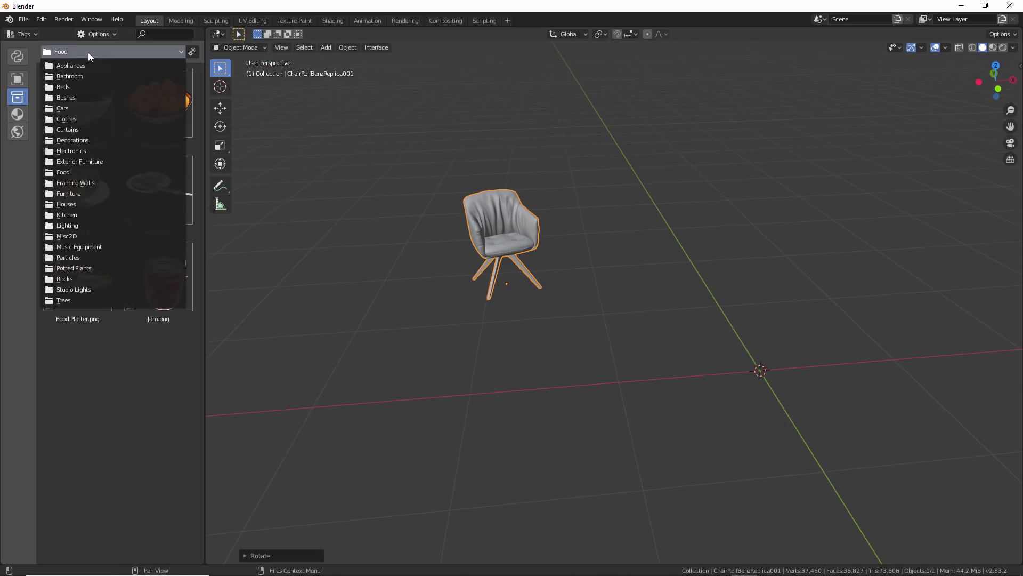
{"action": "left_click", "coordinate": [69, 193]}
{"action": "scroll", "coordinate": [159, 182], "scroll_direction": "down", "scroll_amount": 5}
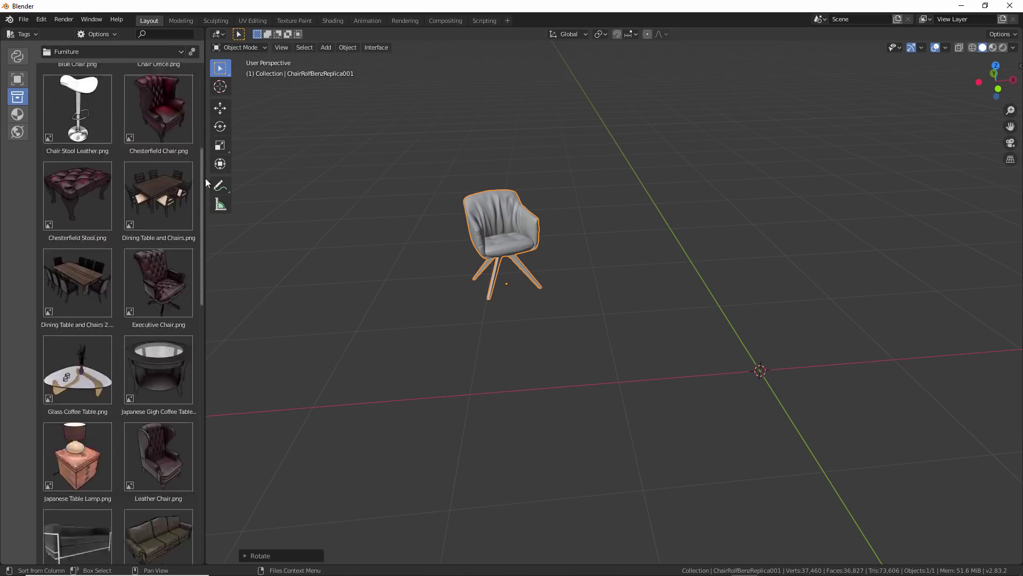
{"action": "scroll", "coordinate": [204, 160], "scroll_direction": "up", "scroll_amount": 3}
{"action": "left_click_drag", "start_coordinate": [203, 139], "coordinate": [207, 273]}
{"action": "scroll", "coordinate": [207, 273], "scroll_direction": "down", "scroll_amount": 10}
{"action": "left_click_drag", "start_coordinate": [78, 317], "coordinate": [593, 274]}
{"action": "middle_click_drag", "start_coordinate": [593, 274], "coordinate": [640, 274]}
Drop two vases from the Decorations category into the scene, rotate them, then undo the rotation
{"action": "left_click", "coordinate": [121, 56]}
{"action": "left_click", "coordinate": [101, 140]}
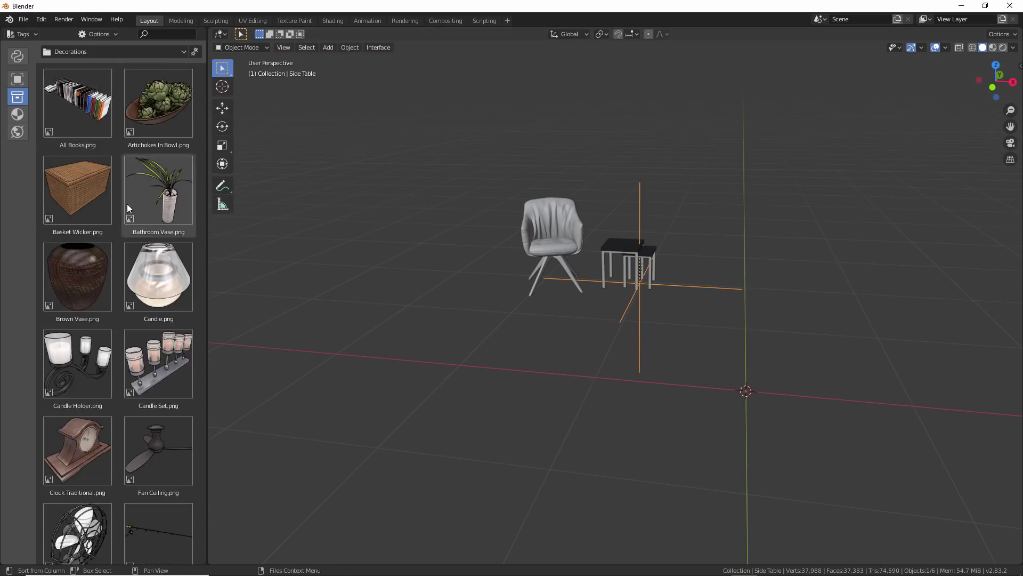
{"action": "scroll", "coordinate": [127, 204], "scroll_direction": "down", "scroll_amount": 15}
{"action": "left_click_drag", "start_coordinate": [158, 425], "coordinate": [620, 246]}
{"action": "scroll", "coordinate": [123, 277], "scroll_direction": "down", "scroll_amount": 4}
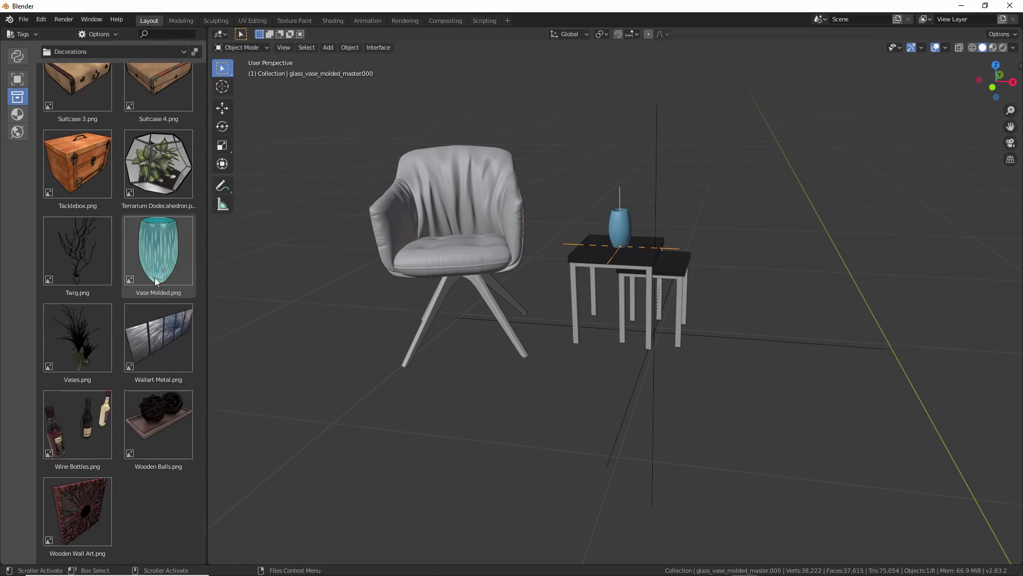
{"action": "left_click_drag", "start_coordinate": [77, 337], "coordinate": [470, 373]}
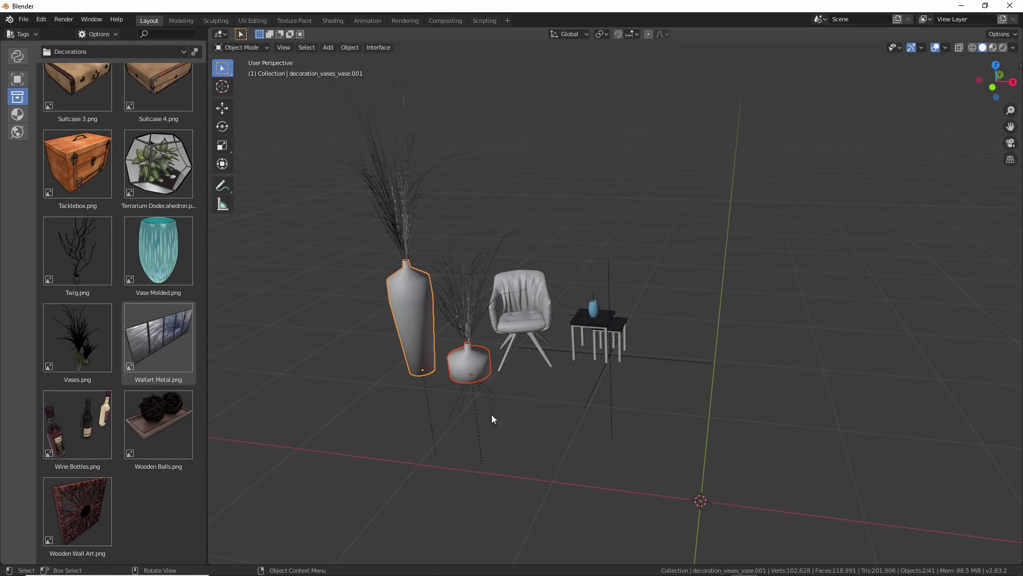
{"action": "key", "text": "r"}
{"action": "key", "text": "Return"}
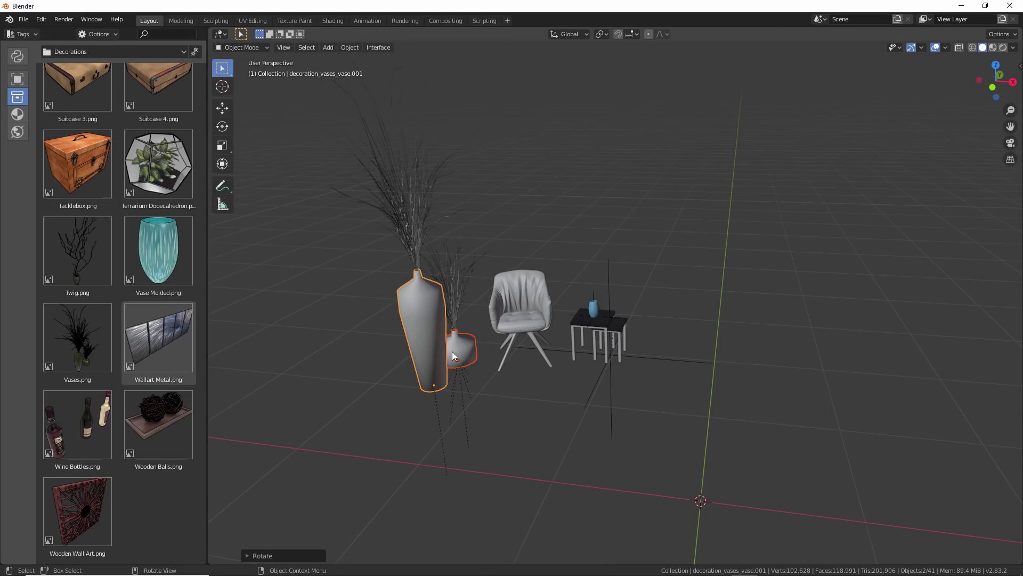
{"action": "key", "text": "ctrl+z"}
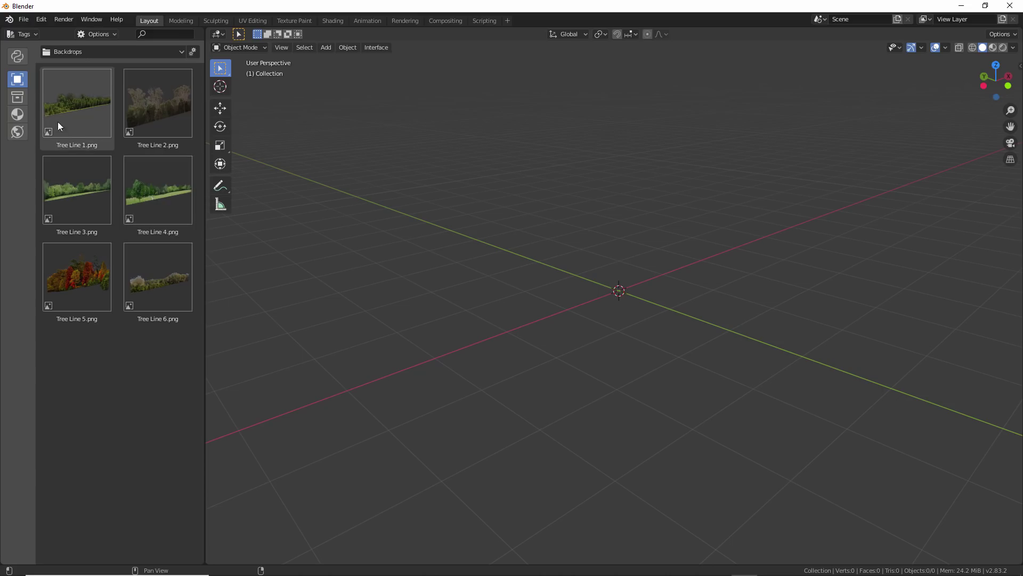
Cycle through the Collection, Material and World asset types, ending back on Object icons
{"action": "left_click_drag", "start_coordinate": [36, 162], "coordinate": [109, 160]}
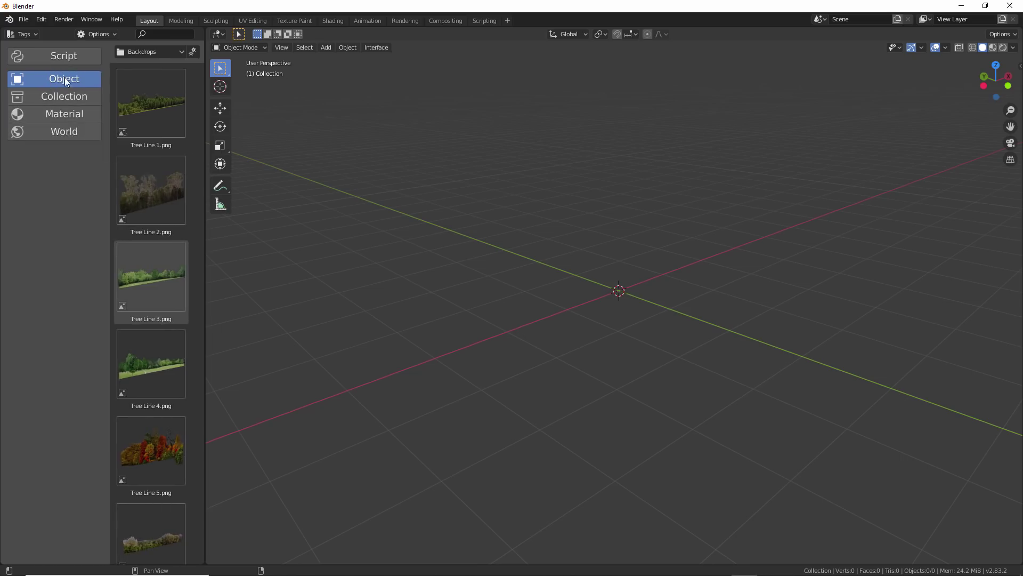
{"action": "left_click", "coordinate": [41, 97]}
{"action": "left_click", "coordinate": [43, 112]}
{"action": "left_click", "coordinate": [47, 129]}
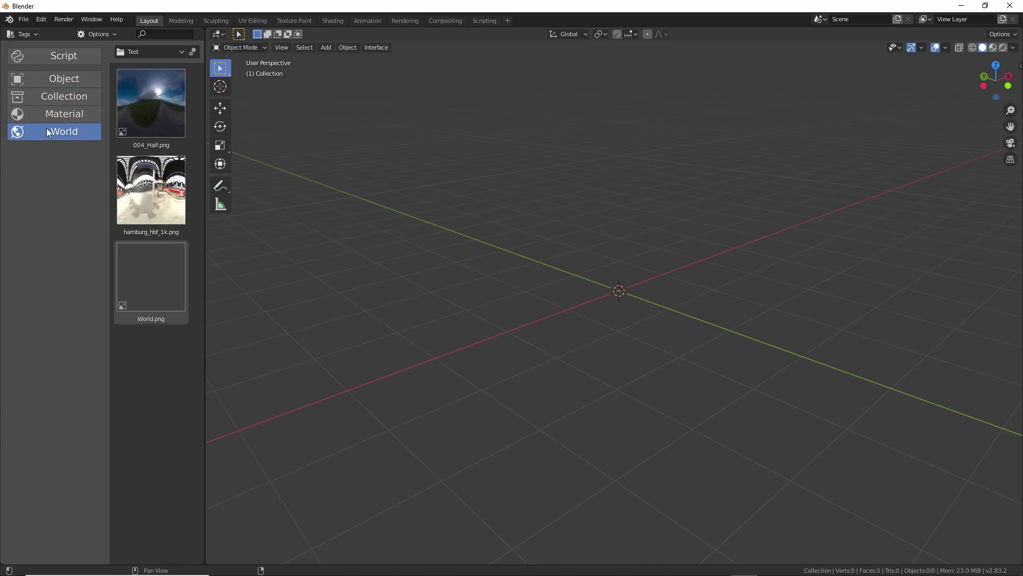
{"action": "left_click", "coordinate": [46, 113]}
{"action": "left_click", "coordinate": [46, 78]}
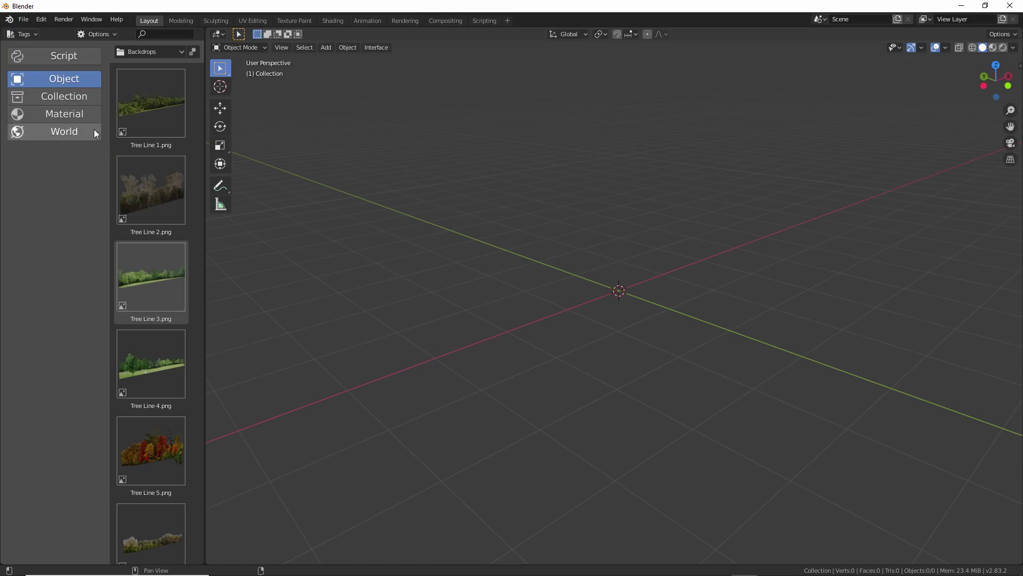
{"action": "left_click_drag", "start_coordinate": [107, 130], "coordinate": [34, 128]}
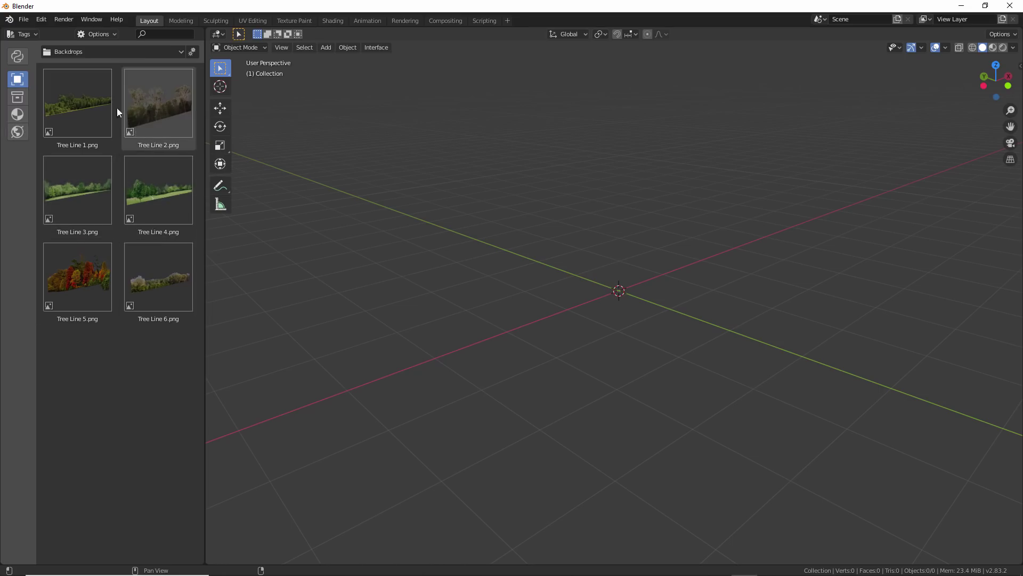
Reopen Furniture > Chairs so the six chairs from ChairAra to ChairRolfBenz are listed
{"action": "left_click", "coordinate": [126, 53]}
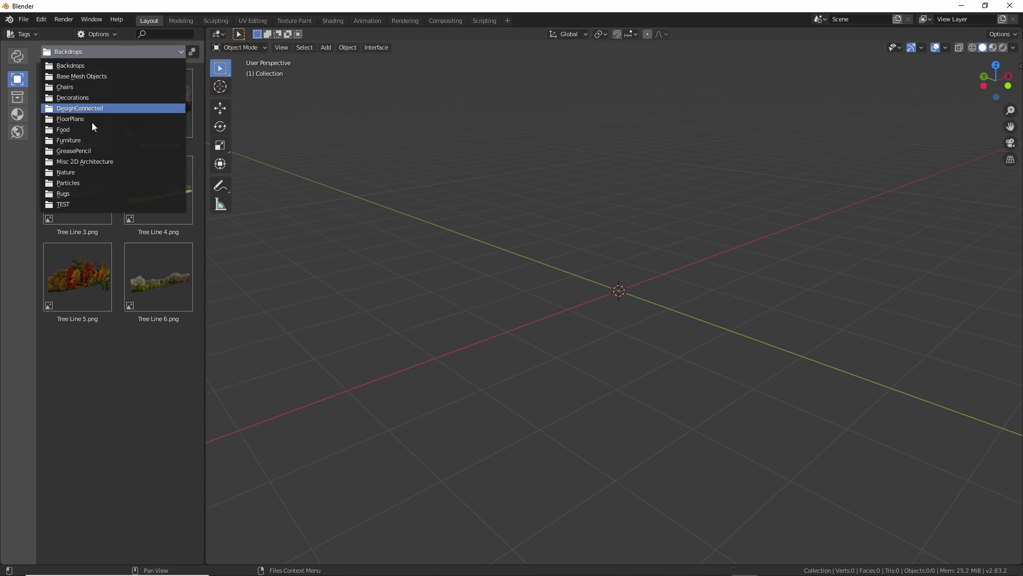
{"action": "left_click", "coordinate": [95, 139]}
{"action": "left_click", "coordinate": [94, 53]}
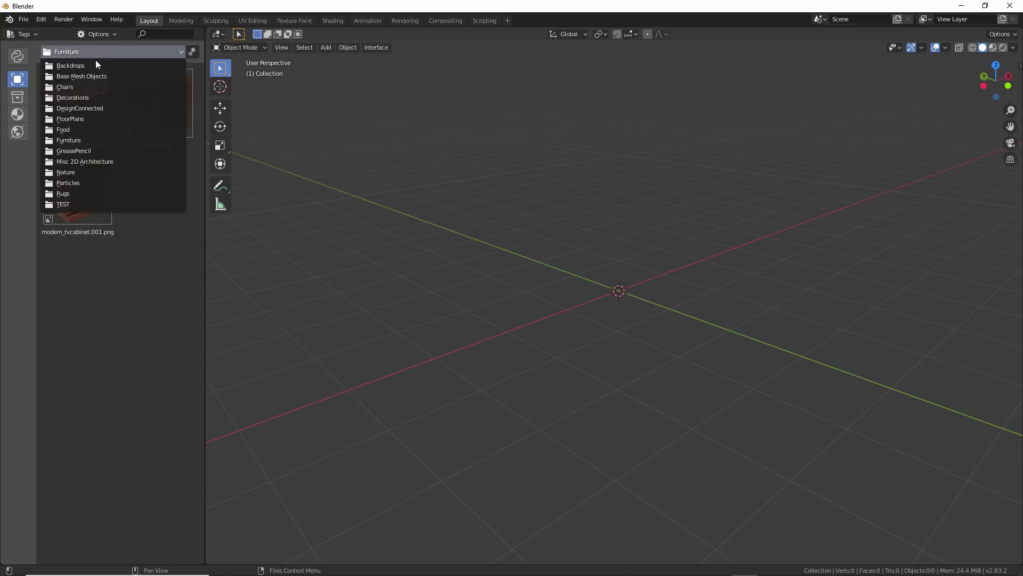
{"action": "left_click", "coordinate": [94, 88]}
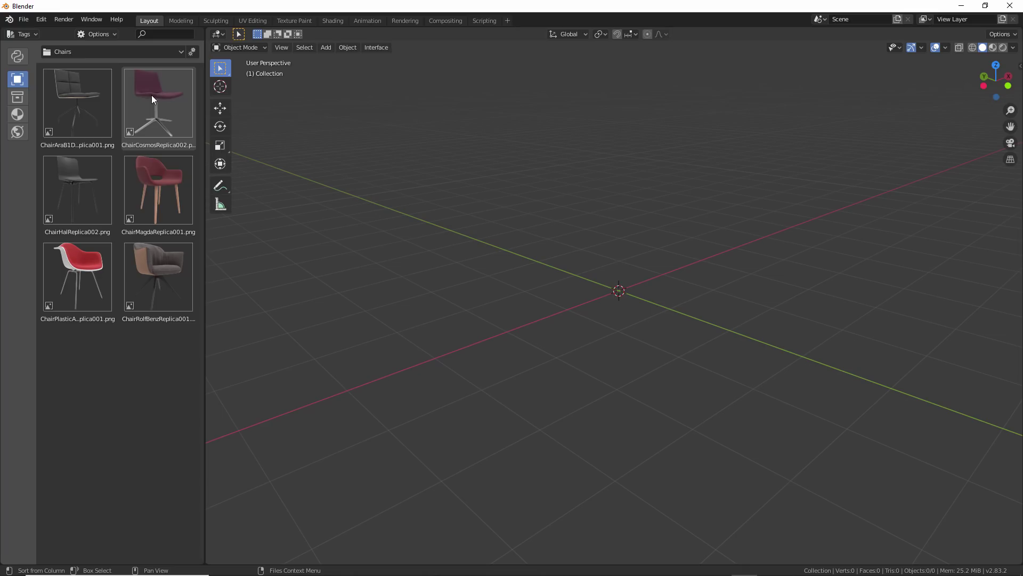
{"action": "left_click", "coordinate": [156, 34]}
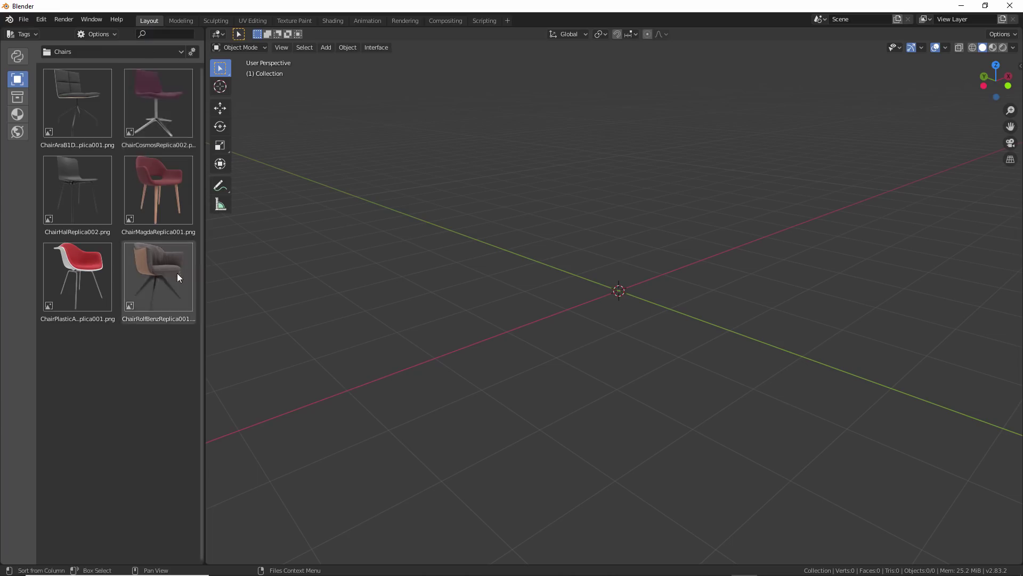
Drag ChairRolfBenz in as ChairRolfBenzReplica001, move it up-left of the origin and rotate it
{"action": "left_click_drag", "start_coordinate": [160, 274], "coordinate": [622, 347]}
{"action": "middle_click_drag", "start_coordinate": [621, 347], "coordinate": [584, 291]}
{"action": "left_click_drag", "start_coordinate": [583, 290], "coordinate": [498, 257]}
{"action": "scroll", "coordinate": [486, 222], "scroll_direction": "up", "scroll_amount": 3}
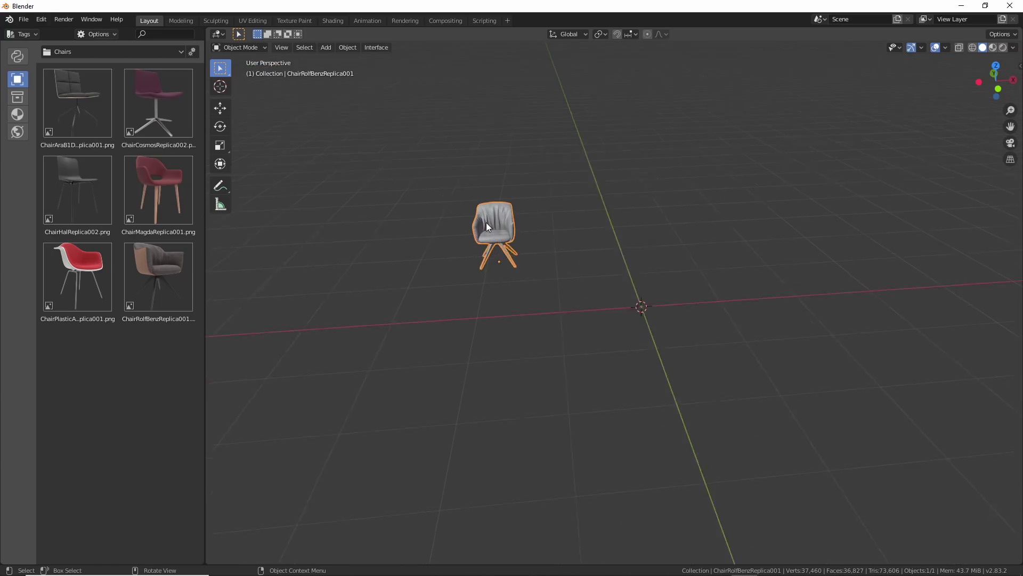
{"action": "key", "text": "r"}
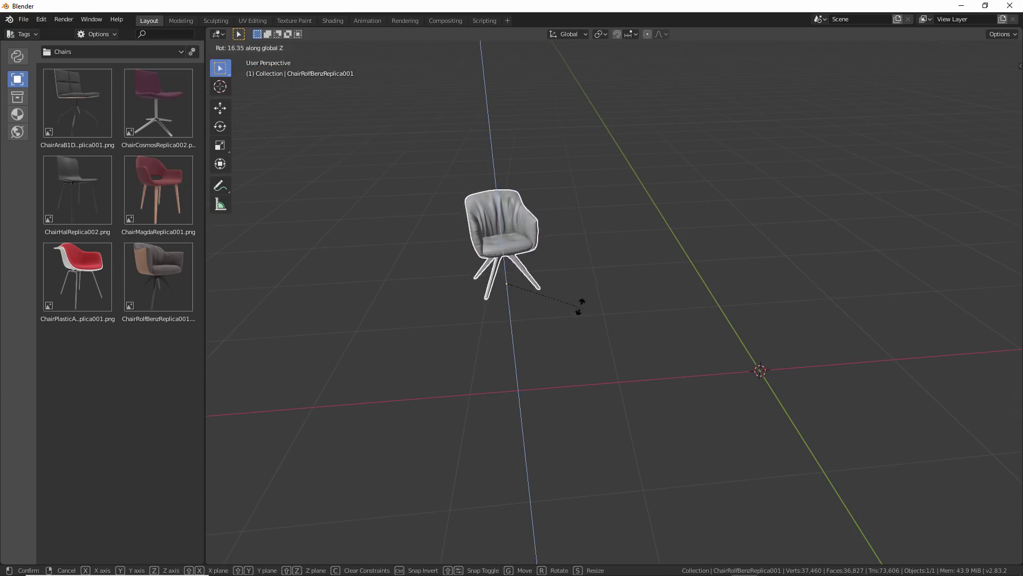
{"action": "key", "text": "Return"}
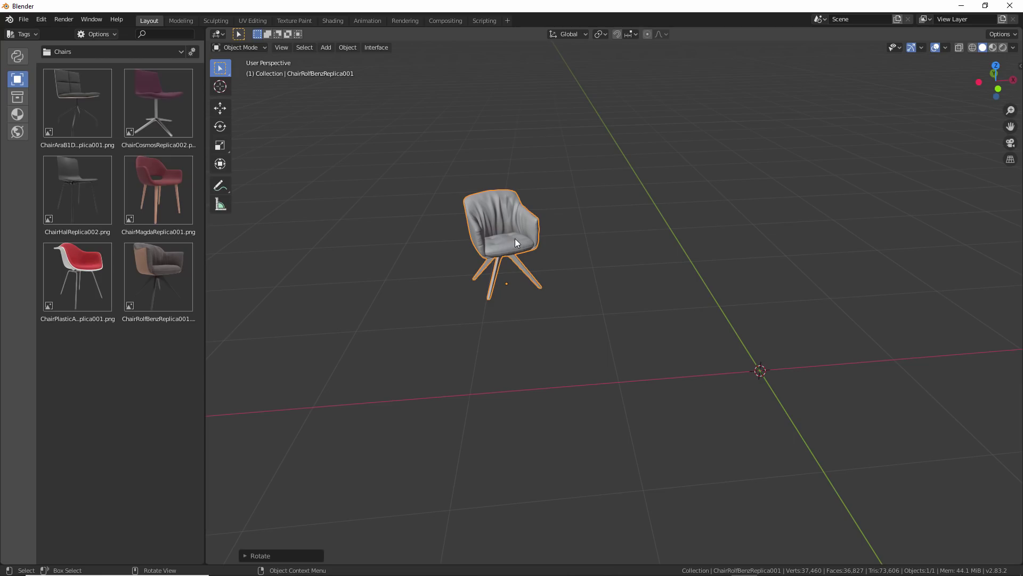
From the Collection library's Furniture category, drop the Side Table beside the chair
{"action": "left_click", "coordinate": [18, 98]}
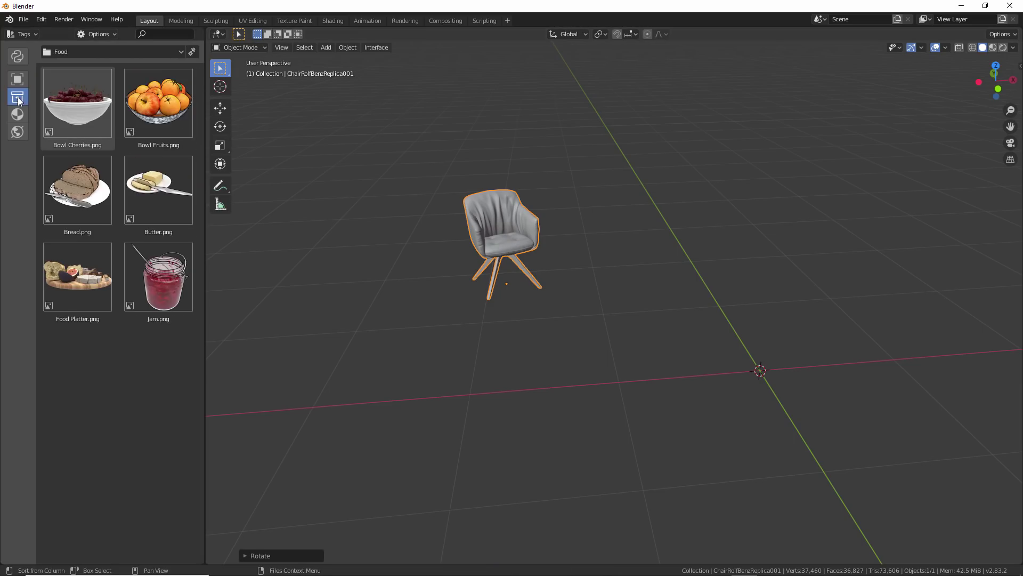
{"action": "left_click", "coordinate": [88, 53]}
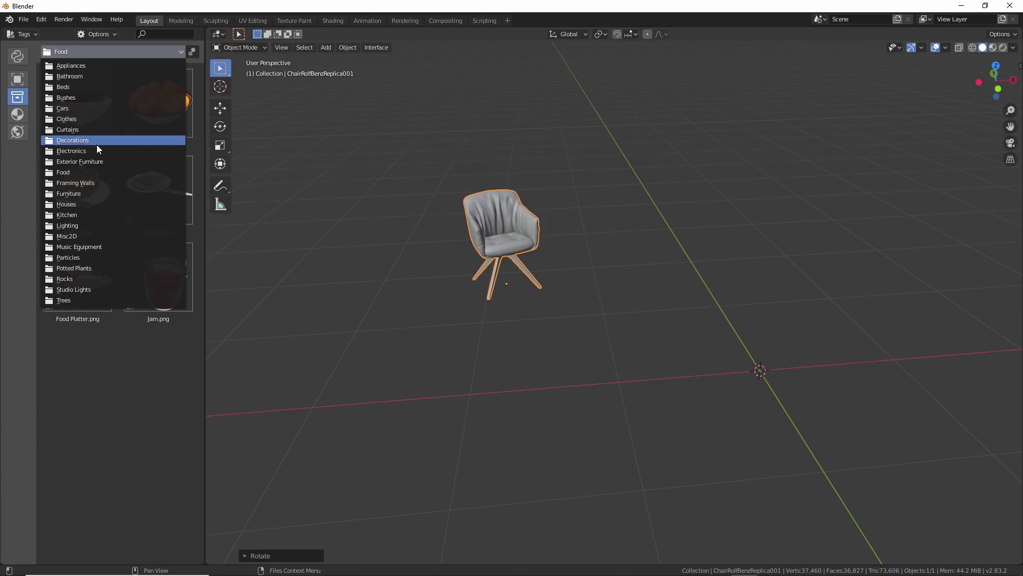
{"action": "left_click", "coordinate": [95, 193]}
{"action": "left_click_drag", "start_coordinate": [204, 103], "coordinate": [226, 395]}
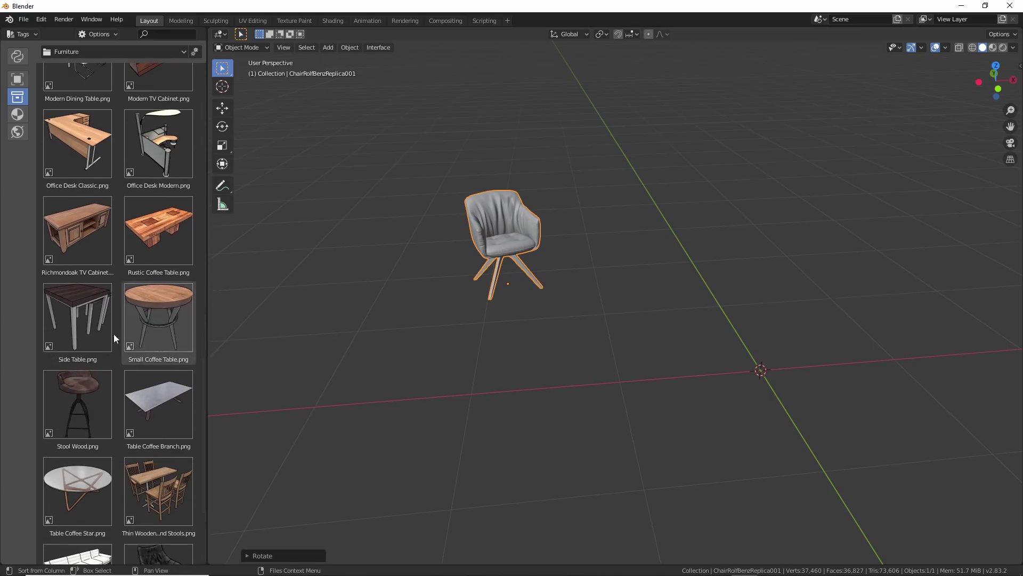
{"action": "left_click_drag", "start_coordinate": [74, 315], "coordinate": [607, 270]}
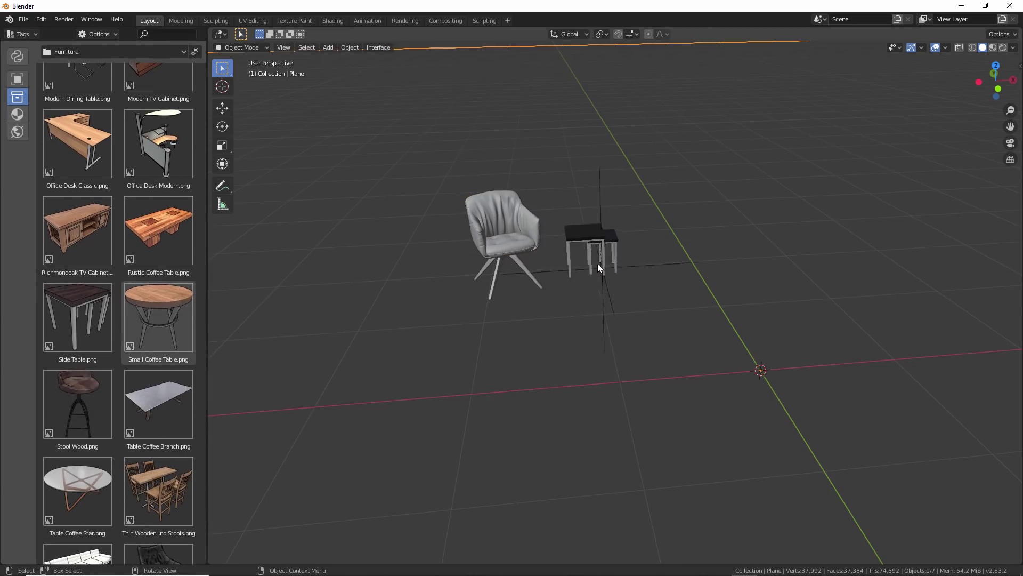
{"action": "left_click_drag", "start_coordinate": [559, 358], "coordinate": [595, 276]}
Switch the asset library to Decorations and set Vase Molded on the side table
{"action": "middle_click_drag", "start_coordinate": [612, 289], "coordinate": [510, 245]}
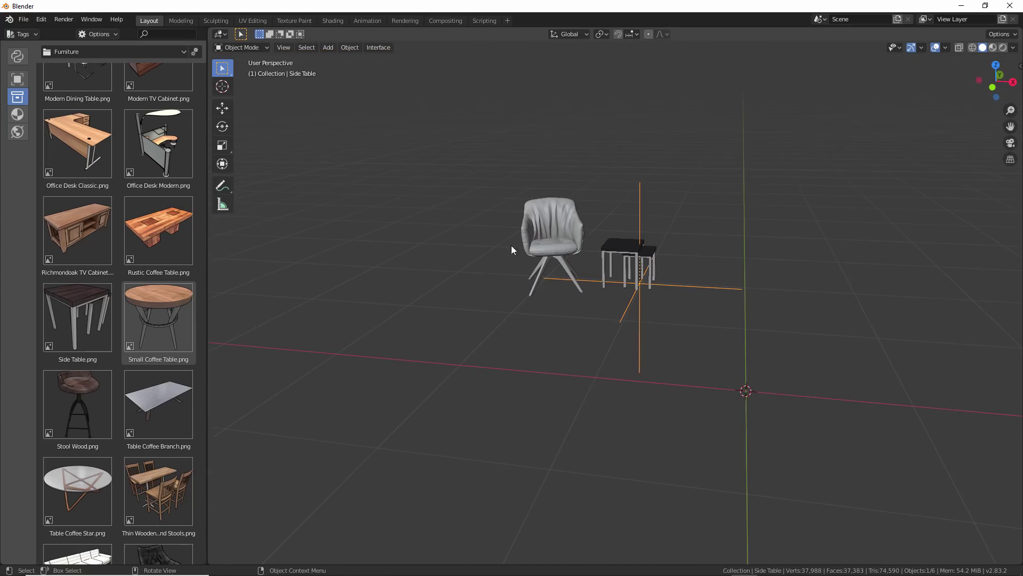
{"action": "left_click", "coordinate": [121, 56]}
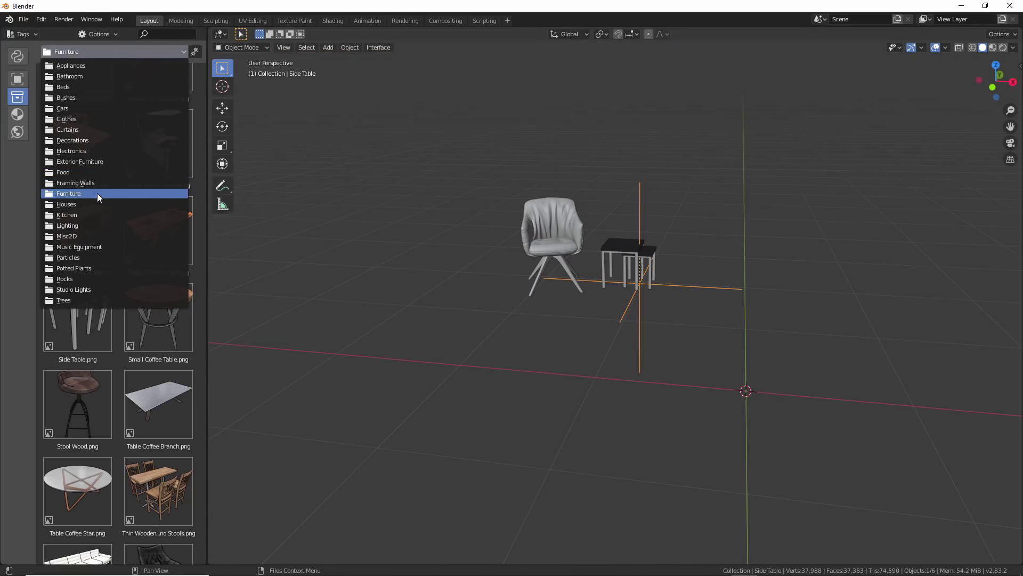
{"action": "left_click", "coordinate": [95, 141]}
{"action": "scroll", "coordinate": [96, 142], "scroll_direction": "down", "scroll_amount": 12}
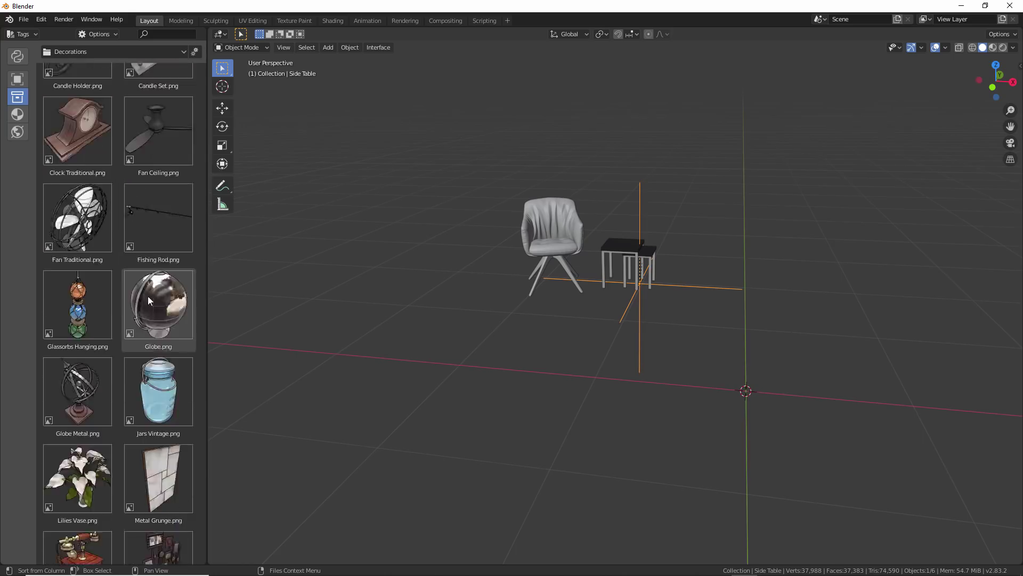
{"action": "scroll", "coordinate": [165, 341], "scroll_direction": "down", "scroll_amount": 10}
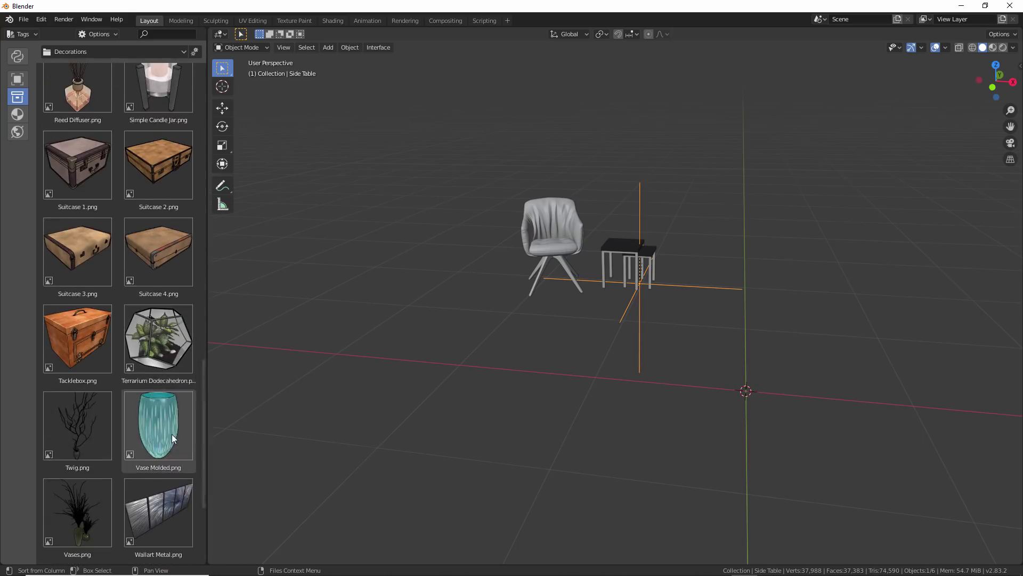
{"action": "left_click_drag", "start_coordinate": [172, 434], "coordinate": [620, 245]}
Drop the branch-filled Vases asset into the scene beside the chair
{"action": "scroll", "coordinate": [630, 250], "scroll_direction": "up", "scroll_amount": 5}
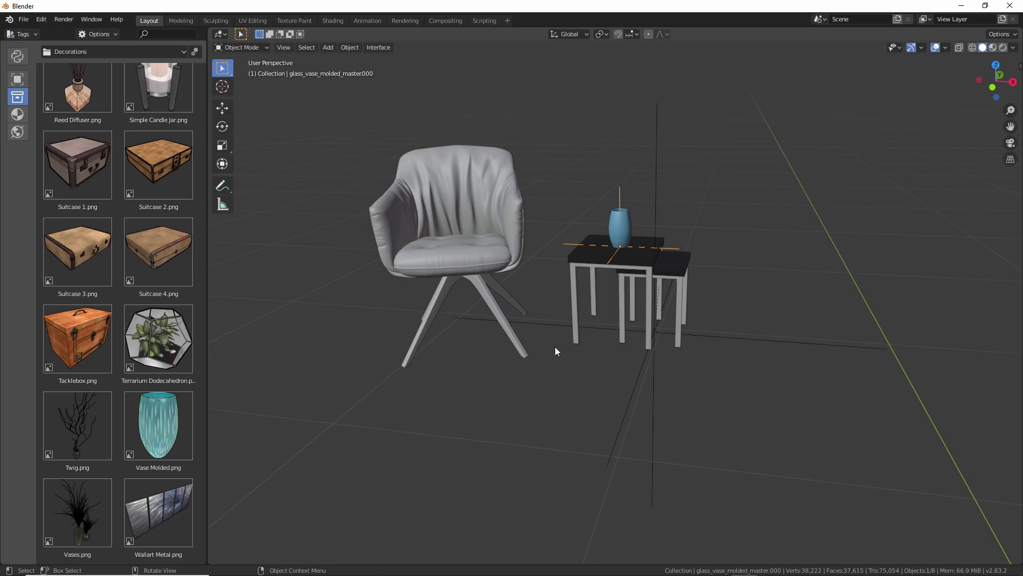
{"action": "scroll", "coordinate": [160, 256], "scroll_direction": "down", "scroll_amount": 4}
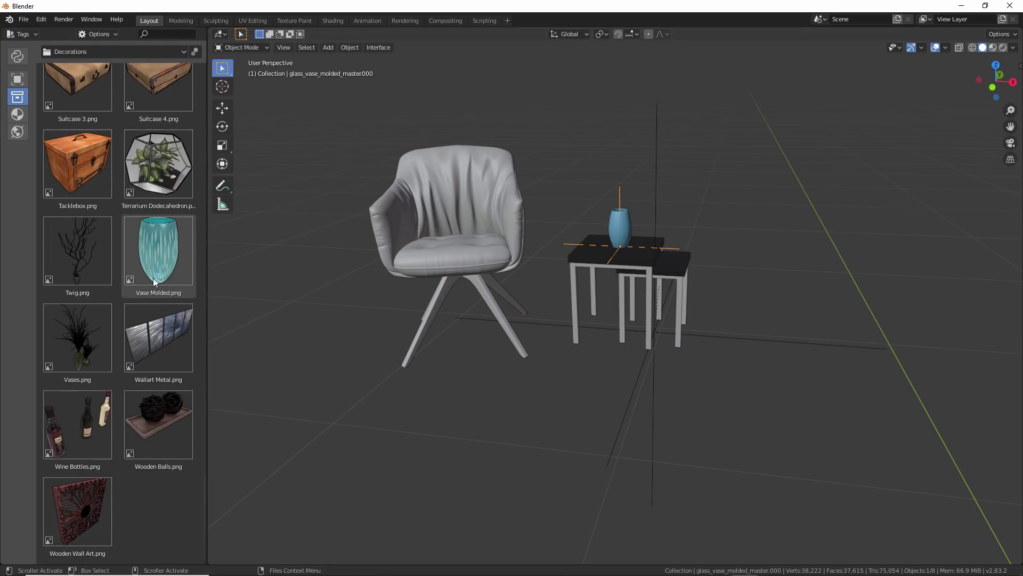
{"action": "left_click_drag", "start_coordinate": [82, 332], "coordinate": [339, 364]}
{"action": "scroll", "coordinate": [342, 368], "scroll_direction": "down", "scroll_amount": 3}
{"action": "middle_click_drag", "start_coordinate": [344, 374], "coordinate": [426, 369], "text": "shift"}
Turn both vases about 90° around Z and switch to Material Preview shading
{"action": "left_click", "coordinate": [424, 369]}
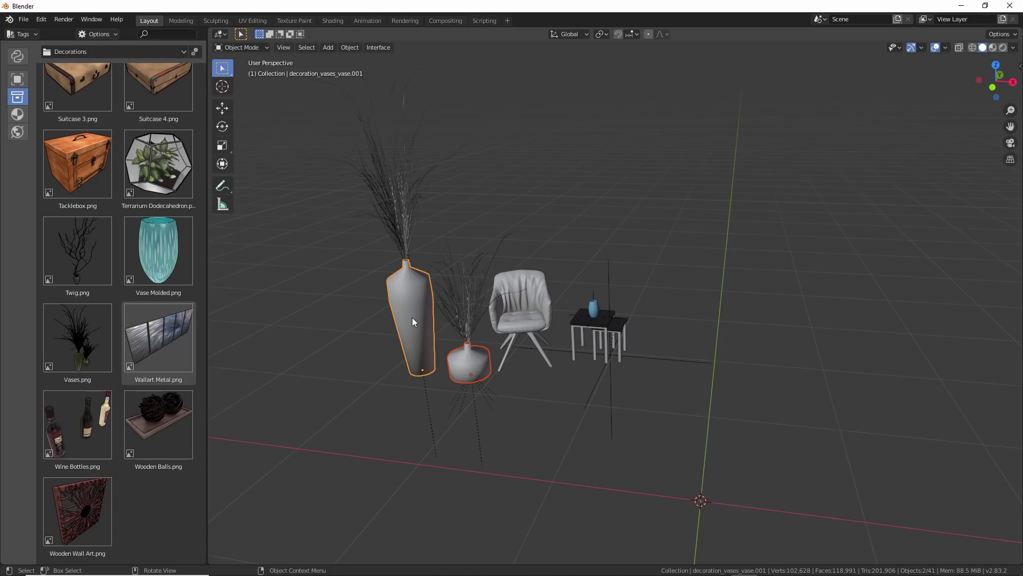
{"action": "key", "text": "r"}
{"action": "key", "text": "z"}
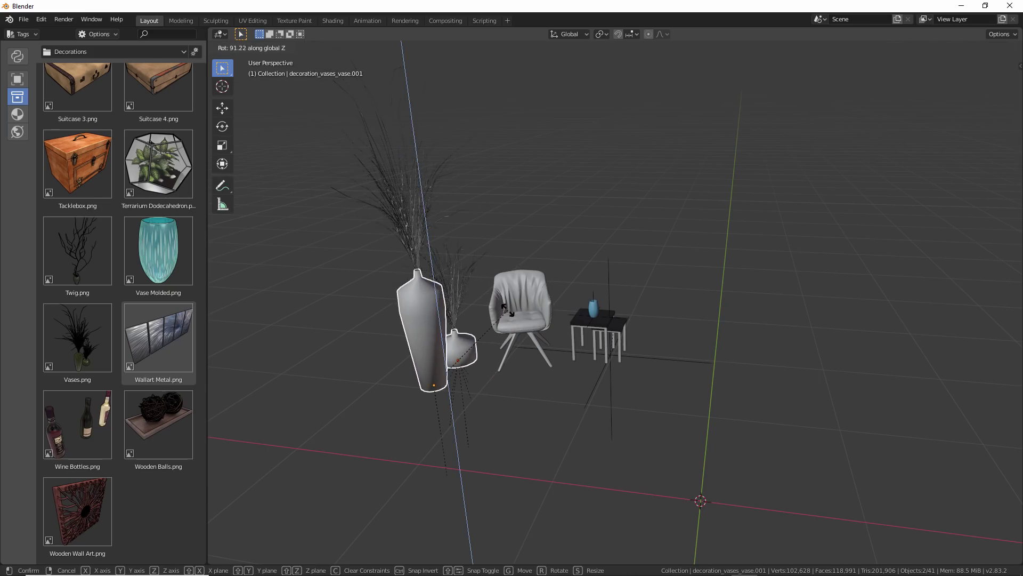
{"action": "left_click", "coordinate": [437, 351]}
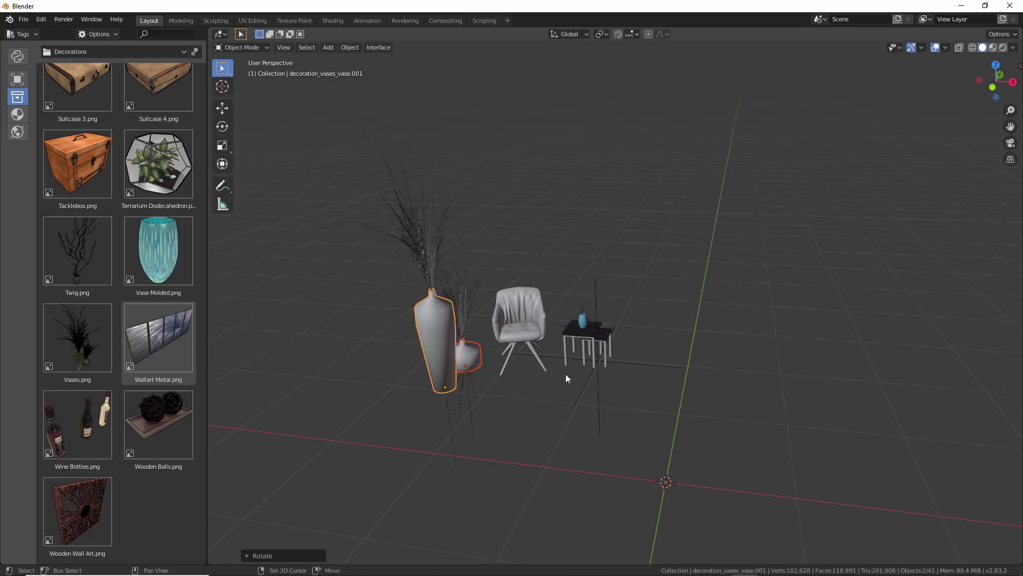
{"action": "left_click", "coordinate": [995, 50]}
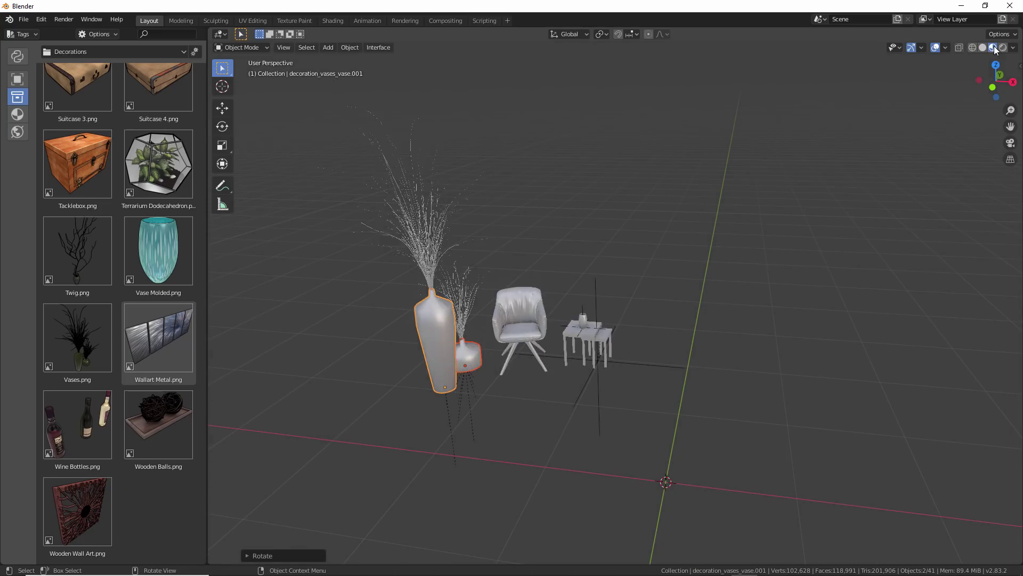
{"action": "left_click", "coordinate": [22, 114]}
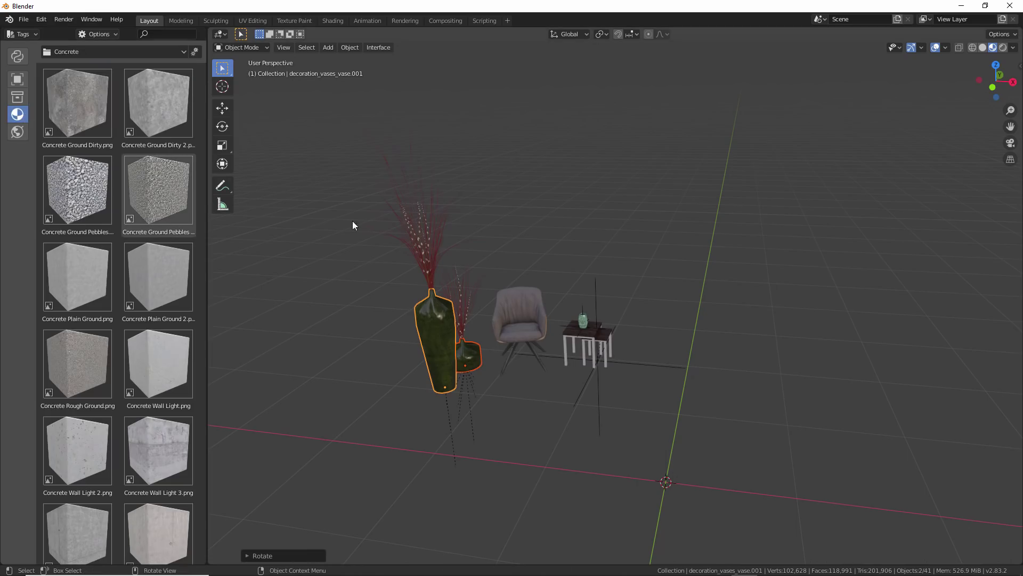
Add a plane and scale it up into a large floor
{"action": "middle_click_drag", "start_coordinate": [551, 390], "coordinate": [549, 343]}
{"action": "key", "text": "shift+a"}
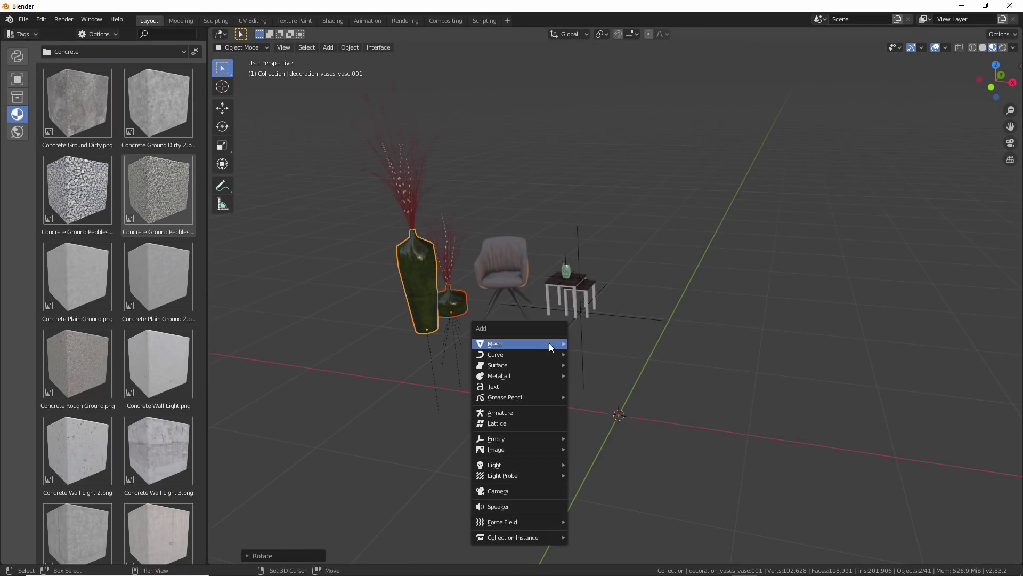
{"action": "mouse_move", "coordinate": [549, 343]}
{"action": "left_click", "coordinate": [586, 343]}
{"action": "scroll", "coordinate": [609, 399], "scroll_direction": "down", "scroll_amount": 3}
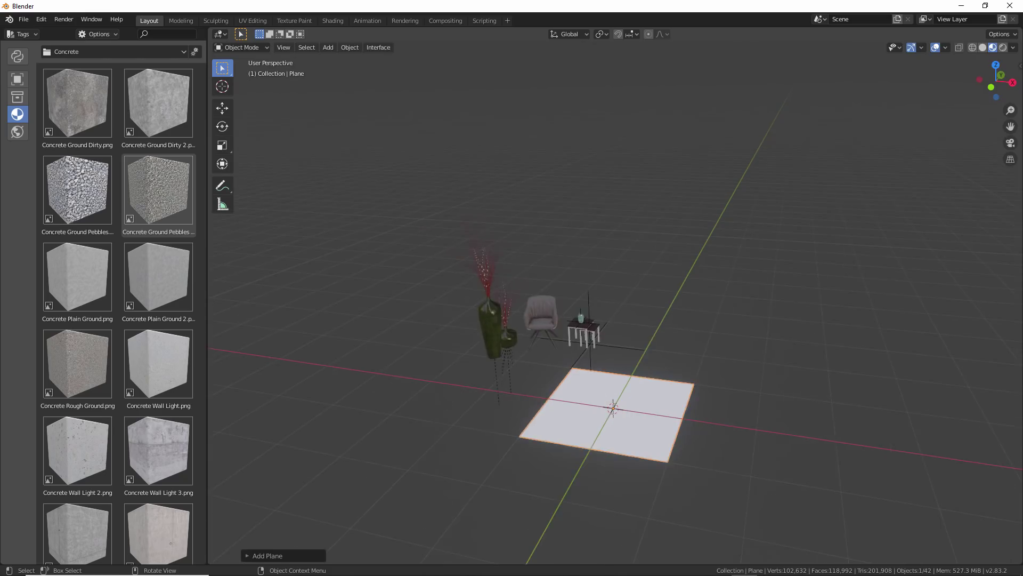
{"action": "key", "text": "s"}
{"action": "left_click", "coordinate": [612, 412]}
{"action": "scroll", "coordinate": [541, 379], "scroll_direction": "down", "scroll_amount": 3}
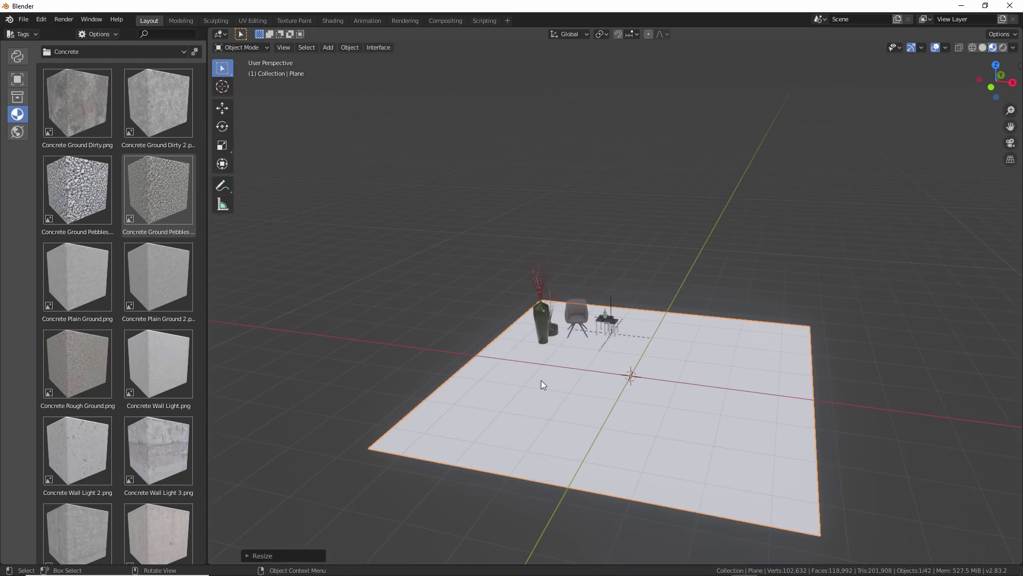
Extrude the plane's left and far edges straight up about 2.9 m into walls
{"action": "key", "text": "Tab"}
{"action": "left_click", "coordinate": [478, 353]}
{"action": "left_click", "coordinate": [672, 312], "text": "shift"}
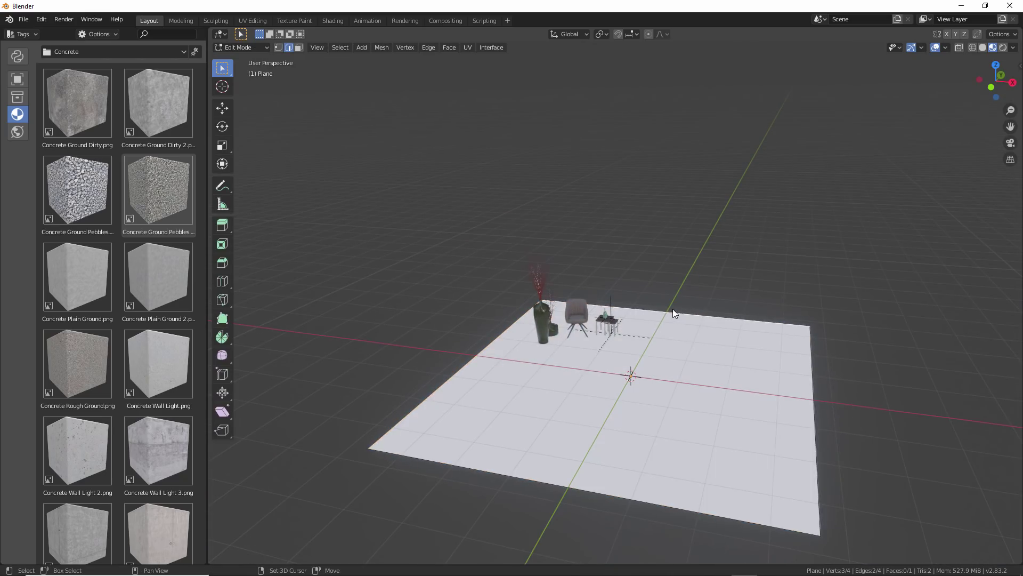
{"action": "middle_click_drag", "start_coordinate": [668, 369], "coordinate": [666, 361]}
{"action": "key", "text": "e"}
{"action": "key", "text": "z"}
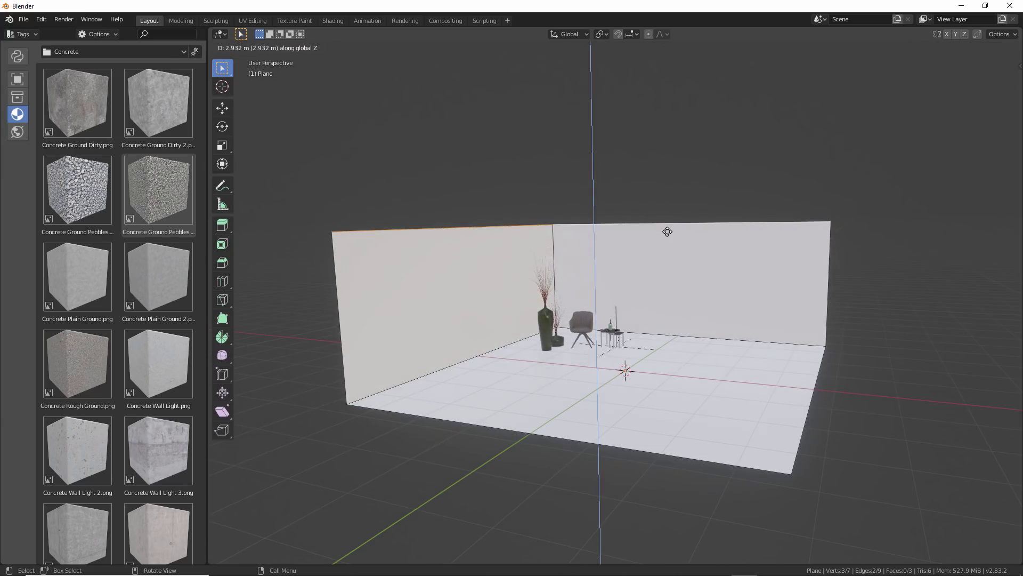
{"action": "left_click", "coordinate": [652, 253]}
{"action": "scroll", "coordinate": [628, 313], "scroll_direction": "up", "scroll_amount": 3}
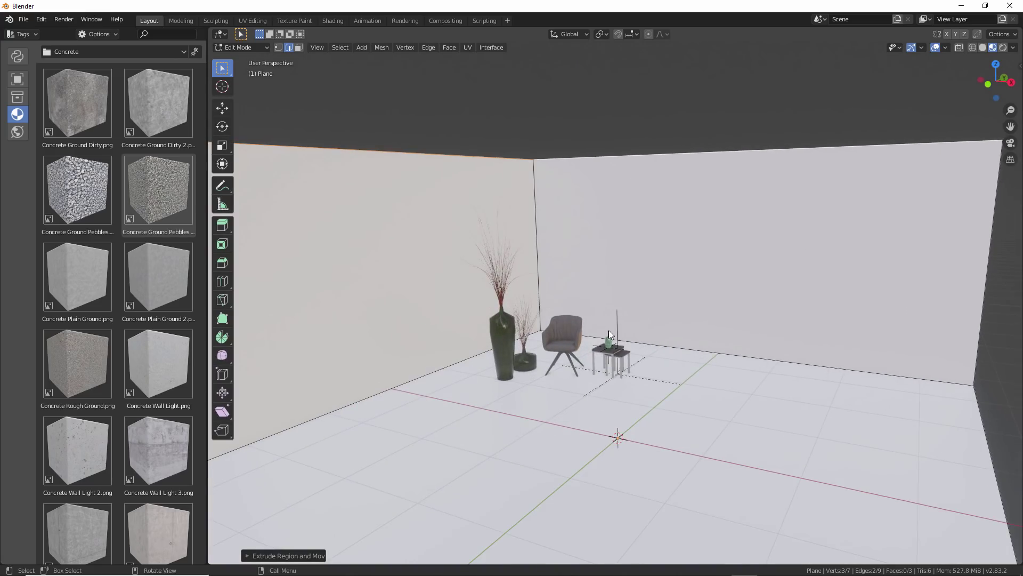
Back in Object Mode, drag Provincial Oak from Wood Flooring materials onto the room plane
{"action": "key", "text": "Tab"}
{"action": "scroll", "coordinate": [610, 334], "scroll_direction": "down", "scroll_amount": 3}
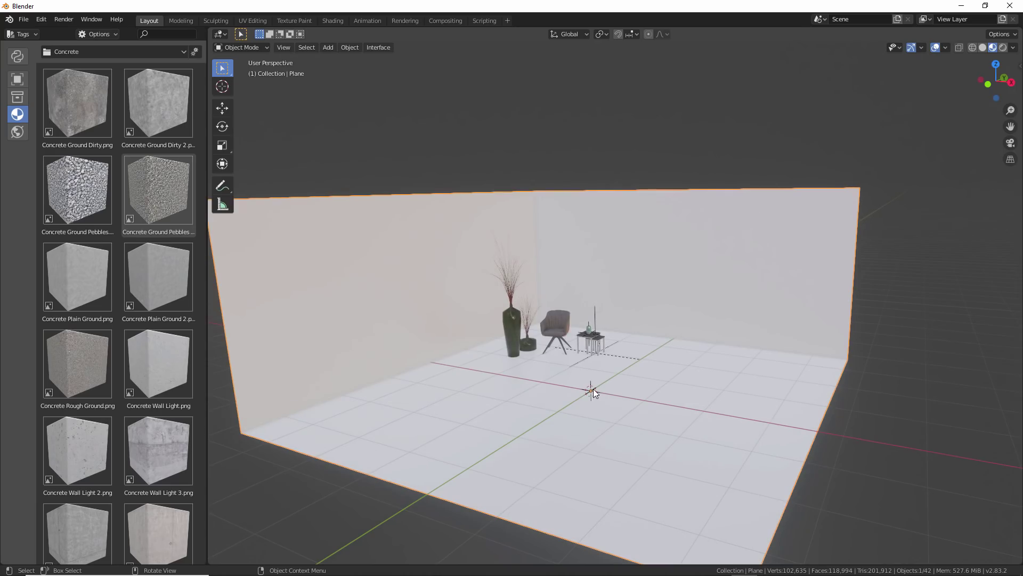
{"action": "left_click", "coordinate": [120, 53]}
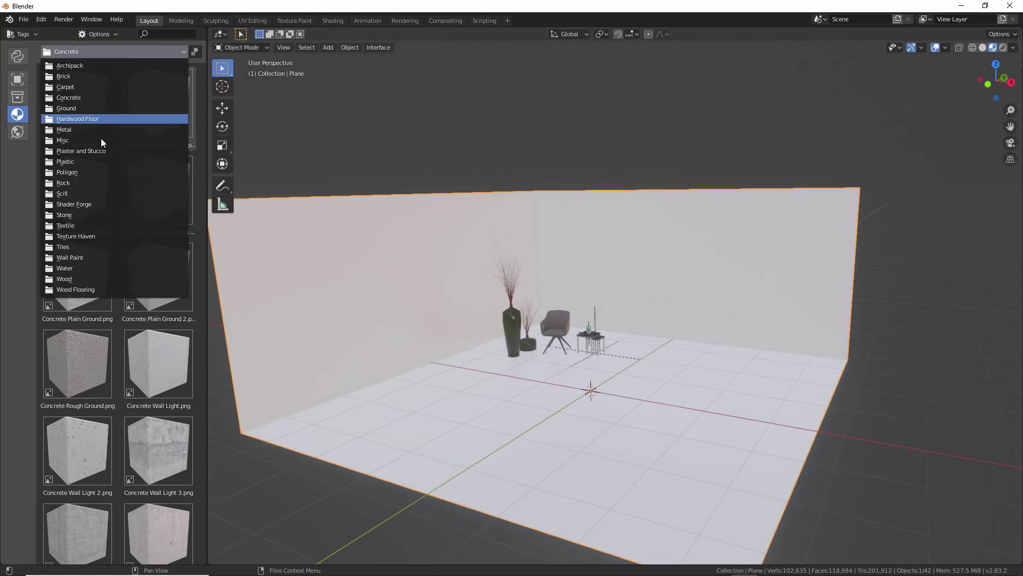
{"action": "left_click", "coordinate": [111, 286]}
{"action": "scroll", "coordinate": [136, 257], "scroll_direction": "down", "scroll_amount": 5}
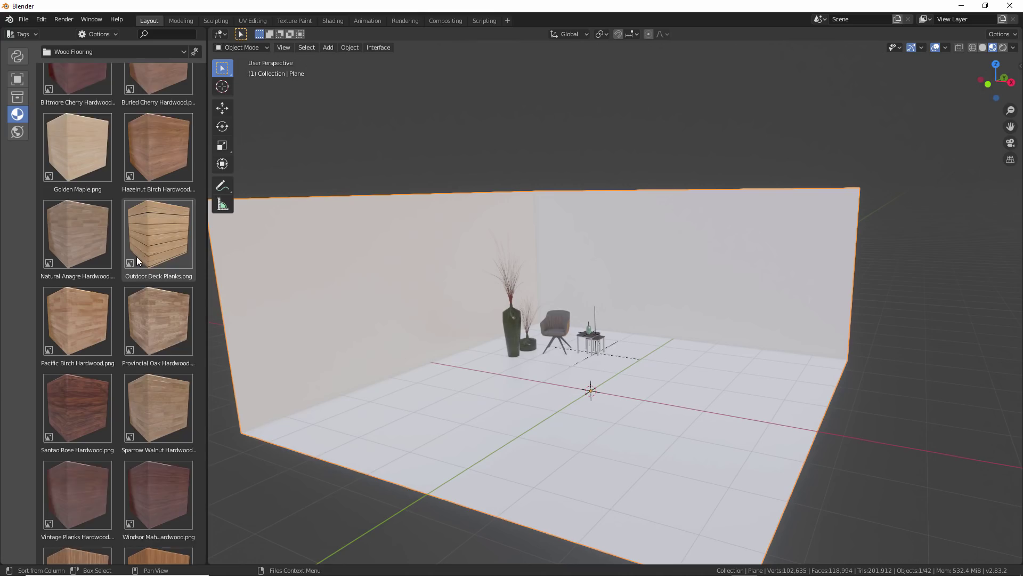
{"action": "left_click_drag", "start_coordinate": [146, 261], "coordinate": [540, 391]}
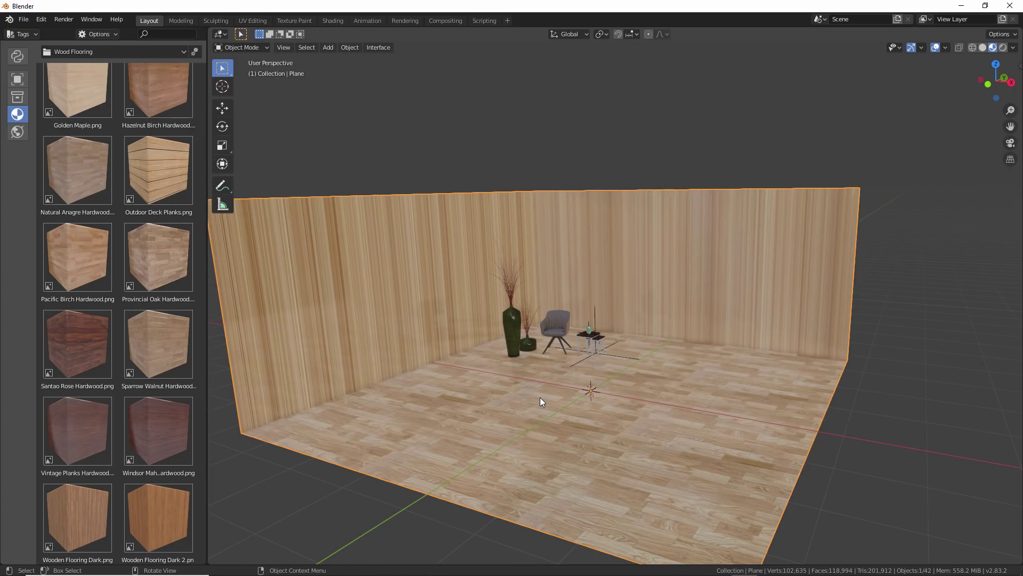
Add a second, empty material slot to the room plane in the sidebar
{"action": "key", "text": "n"}
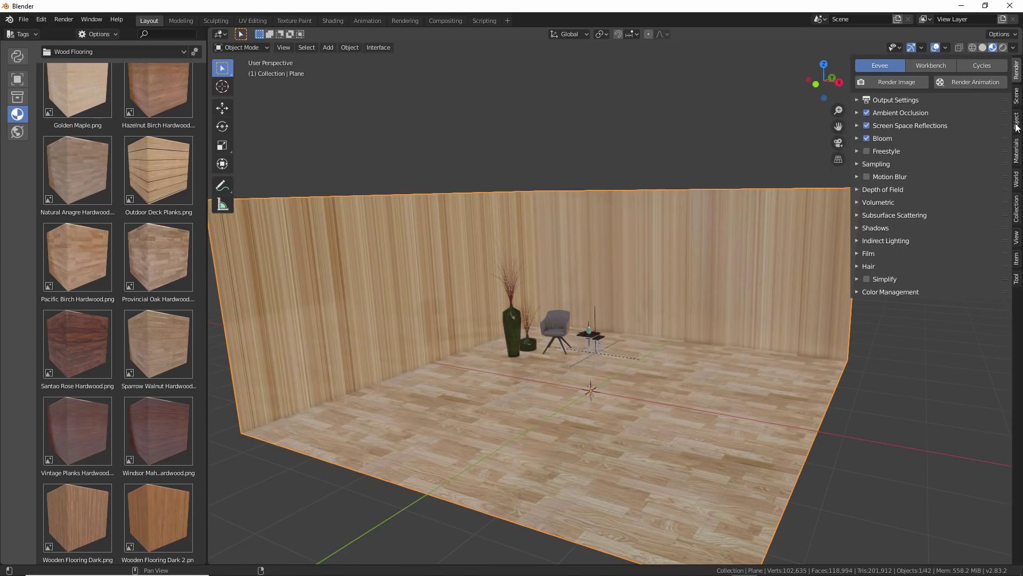
{"action": "left_click", "coordinate": [1017, 121]}
{"action": "left_click", "coordinate": [1017, 151]}
{"action": "left_click", "coordinate": [933, 101]}
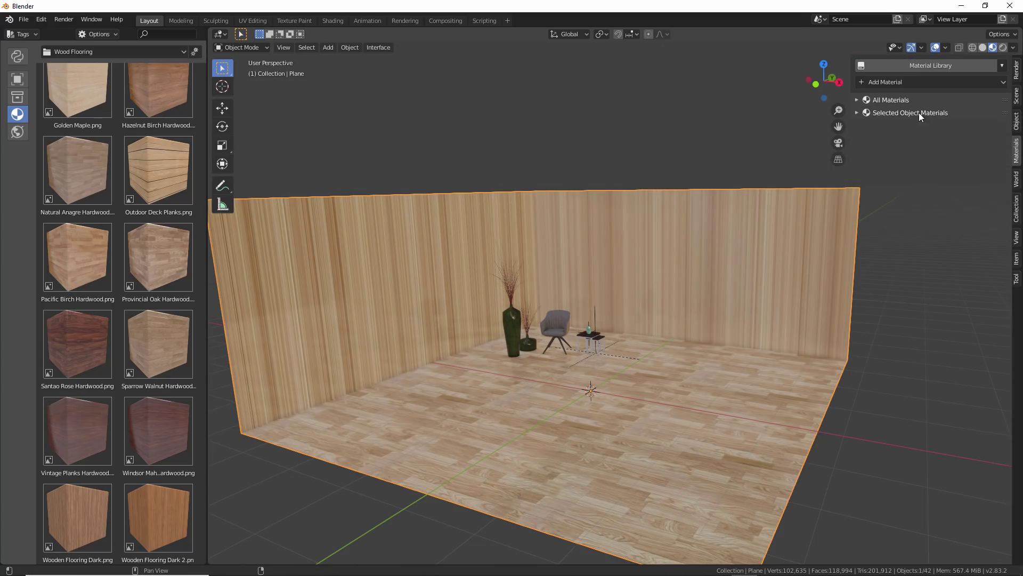
{"action": "left_click", "coordinate": [919, 113]}
{"action": "left_click", "coordinate": [1003, 128]}
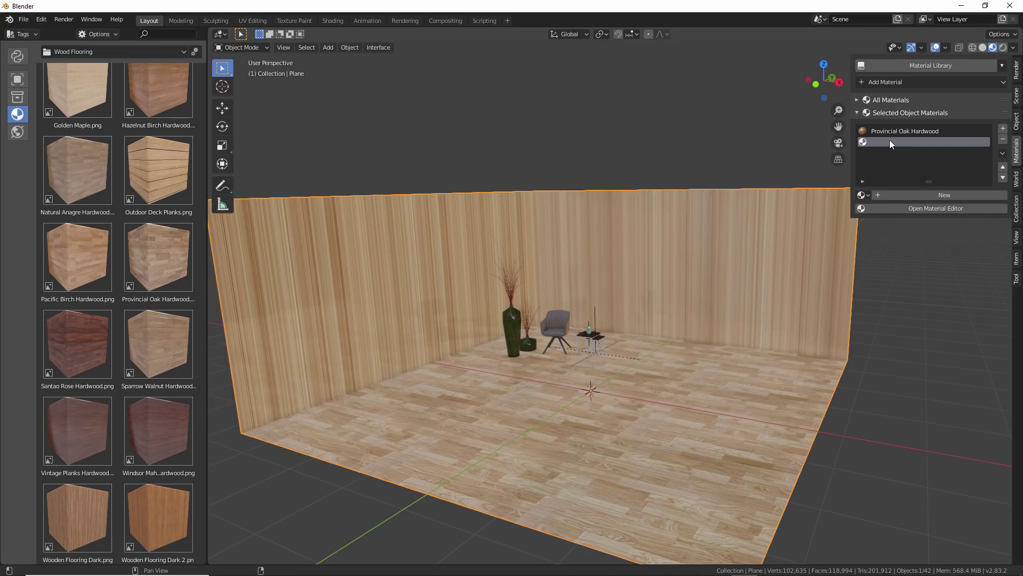
Assign the left and right wall faces to the new empty material slot
{"action": "key", "text": "Tab"}
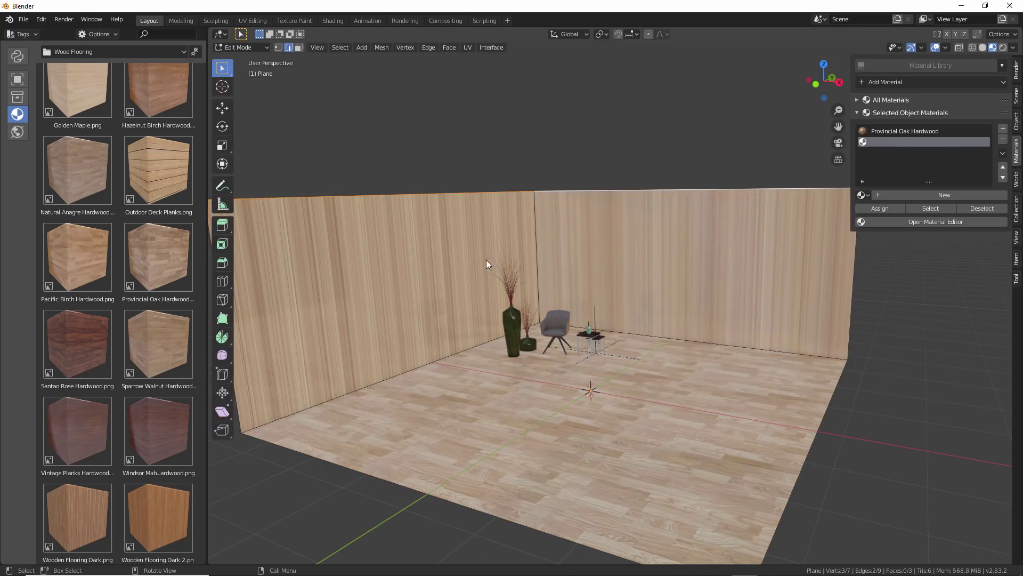
{"action": "left_click", "coordinate": [486, 260]}
{"action": "left_click", "coordinate": [584, 237], "text": "shift"}
{"action": "left_click", "coordinate": [887, 143]}
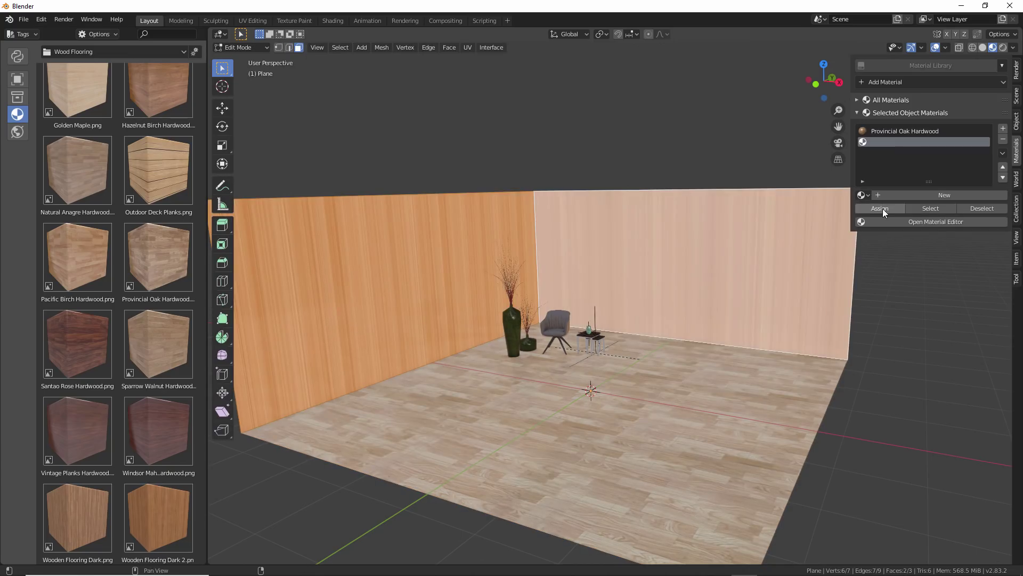
{"action": "left_click", "coordinate": [883, 209]}
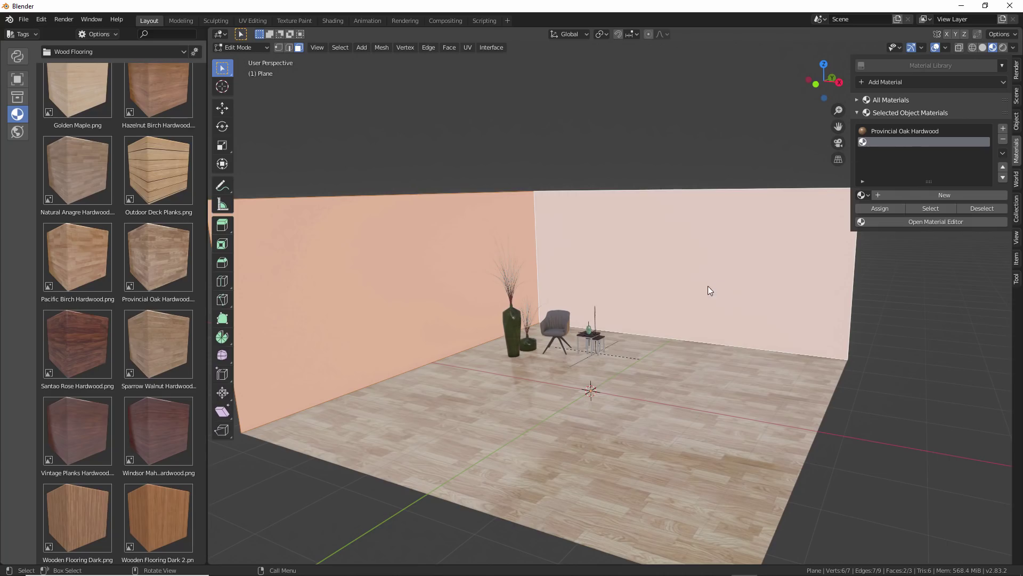
{"action": "key", "text": "Tab"}
Drop Textured Paint - Cream from the Wall Paint category into the walls' slot
{"action": "left_click", "coordinate": [150, 53]}
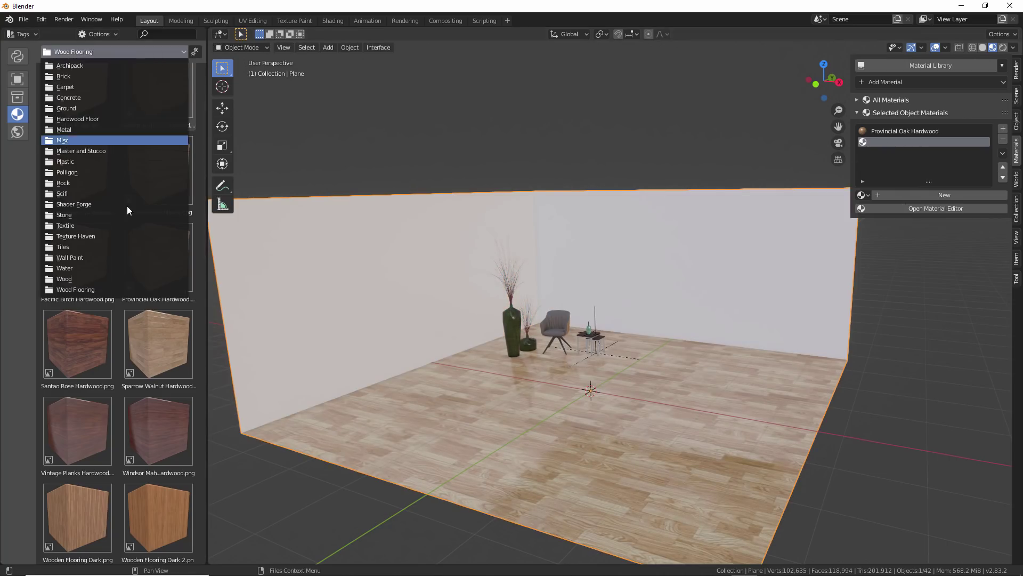
{"action": "left_click", "coordinate": [107, 257]}
{"action": "left_click_drag", "start_coordinate": [78, 102], "coordinate": [462, 230]}
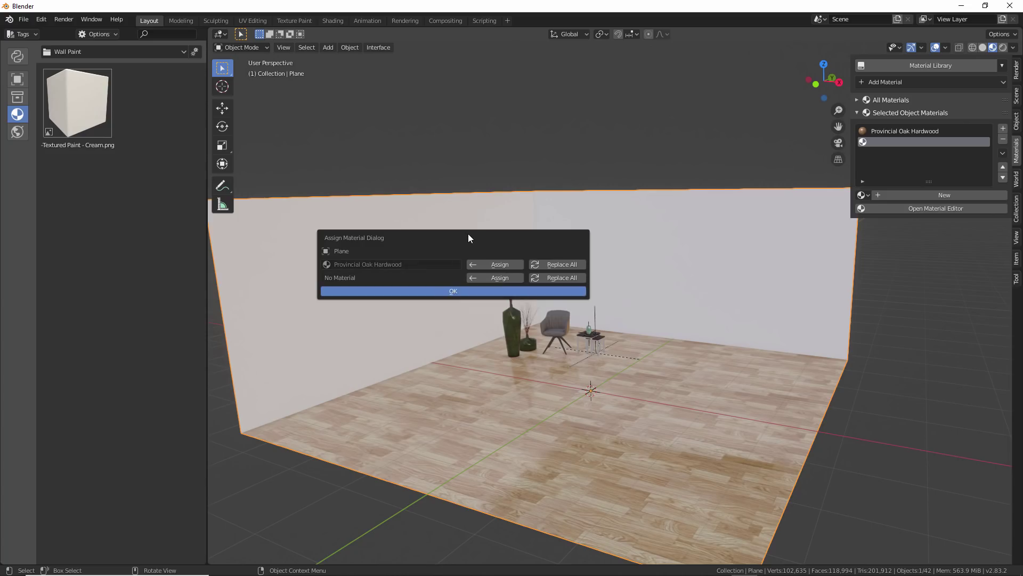
{"action": "left_click", "coordinate": [492, 276]}
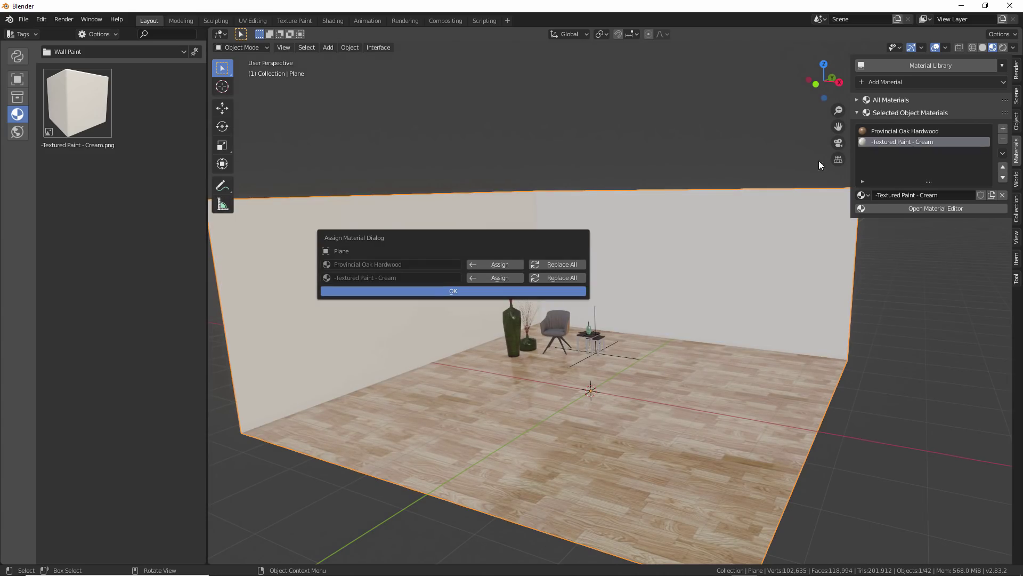
{"action": "key", "text": "Return"}
{"action": "middle_click_drag", "start_coordinate": [641, 279], "coordinate": [580, 305]}
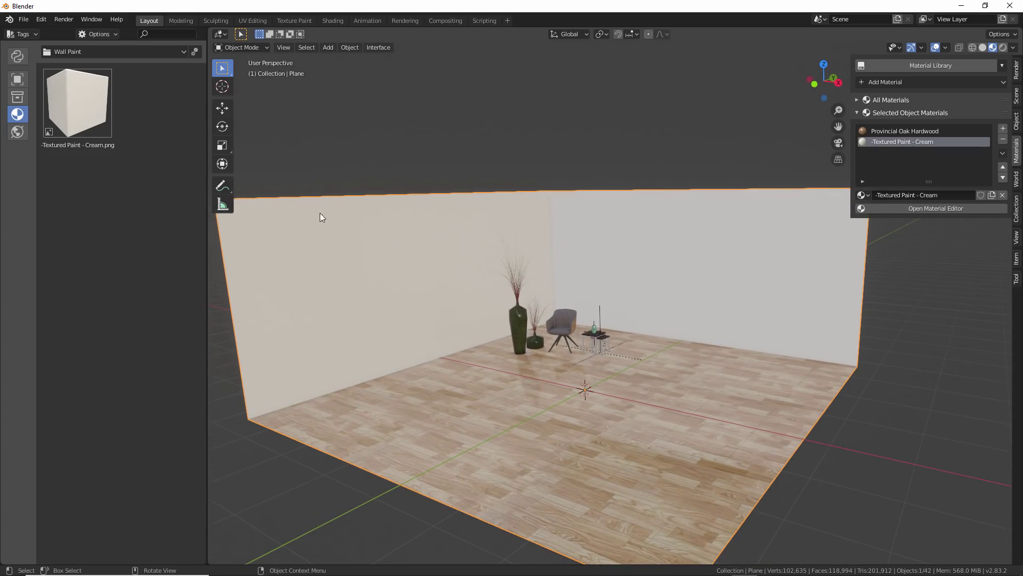
Switch to Rendered shading and set 004_Half.png as the world background
{"action": "left_click", "coordinate": [17, 132]}
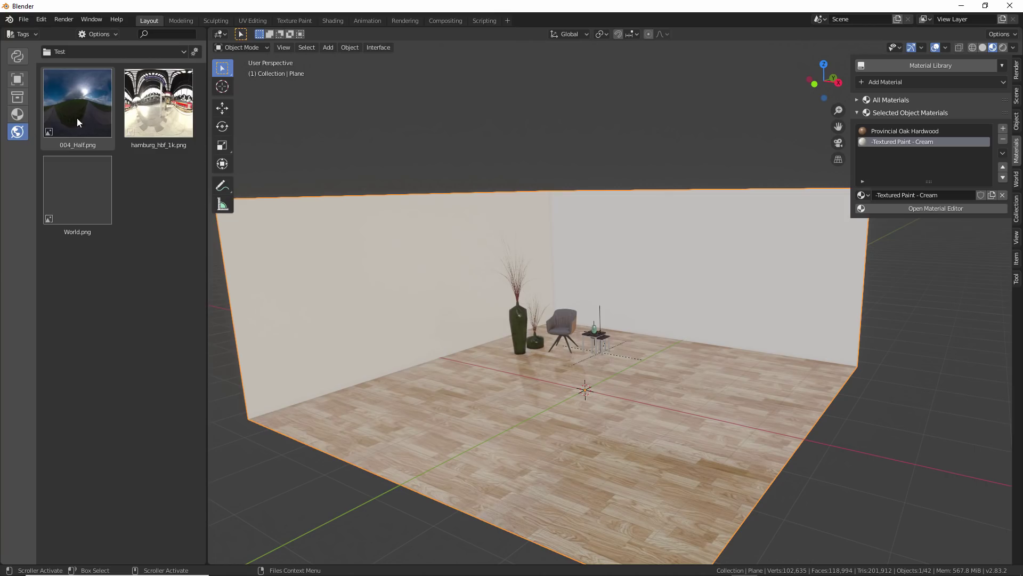
{"action": "left_click", "coordinate": [1003, 47]}
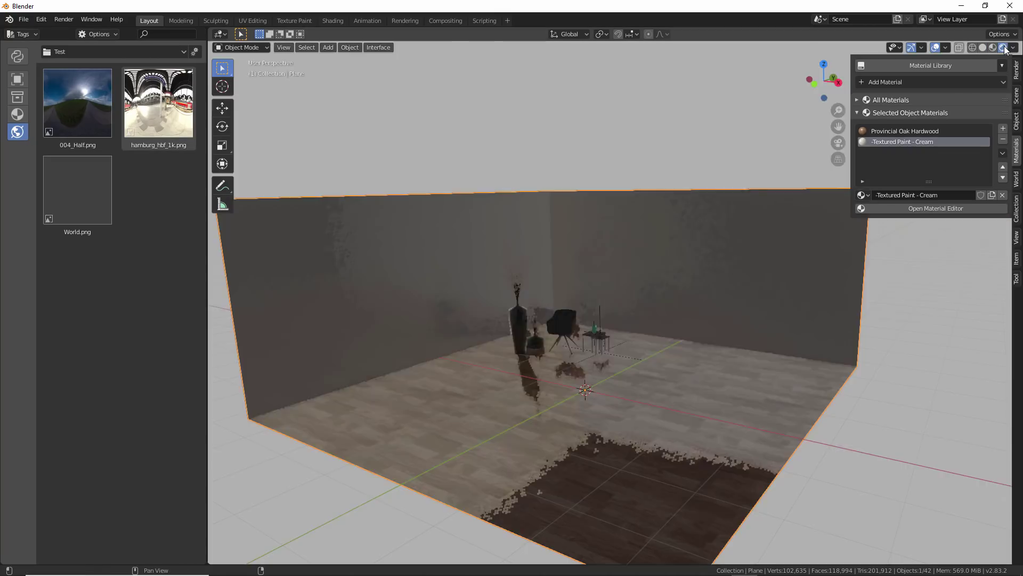
{"action": "scroll", "coordinate": [670, 198], "scroll_direction": "down", "scroll_amount": 3}
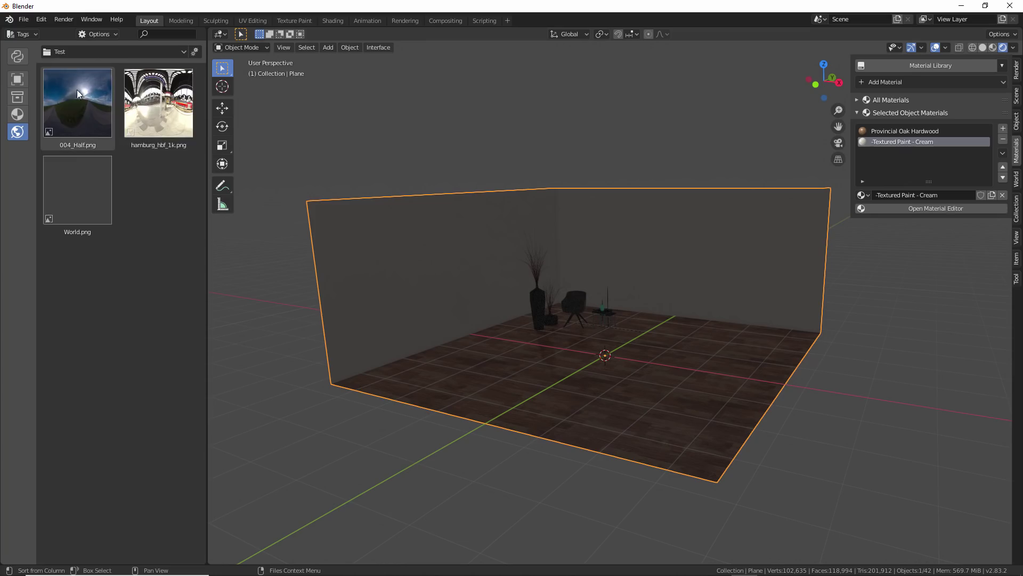
{"action": "left_click_drag", "start_coordinate": [77, 110], "coordinate": [487, 124]}
{"action": "middle_click_drag", "start_coordinate": [660, 195], "coordinate": [702, 201]}
{"action": "scroll", "coordinate": [631, 216], "scroll_direction": "up", "scroll_amount": 5}
{"action": "scroll", "coordinate": [631, 217], "scroll_direction": "down", "scroll_amount": 5}
{"action": "middle_click_drag", "start_coordinate": [631, 217], "coordinate": [609, 277]}
{"action": "scroll", "coordinate": [623, 219], "scroll_direction": "down", "scroll_amount": 3}
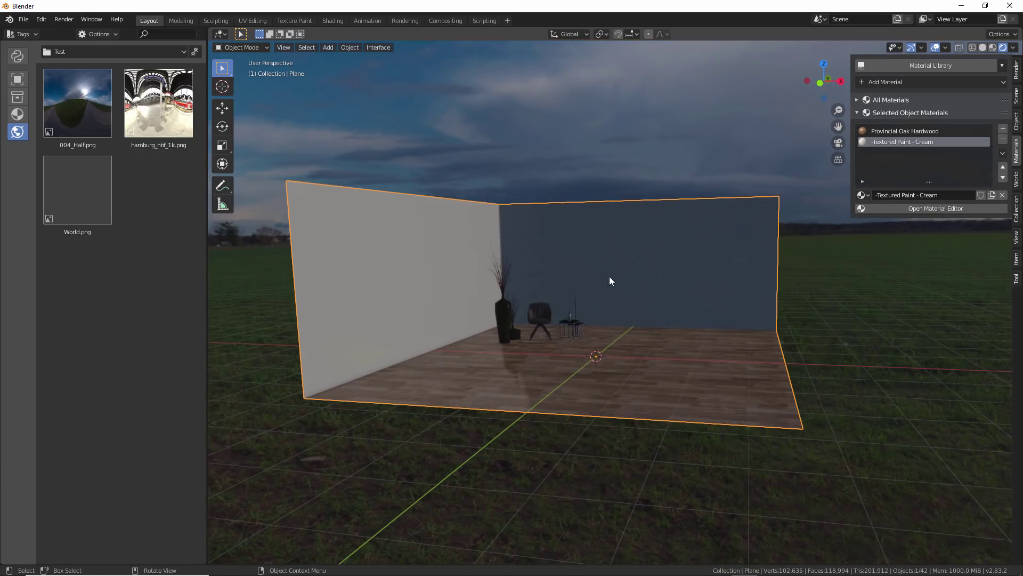
Add a Sun lamp and move it into position
{"action": "key", "text": "shift+a"}
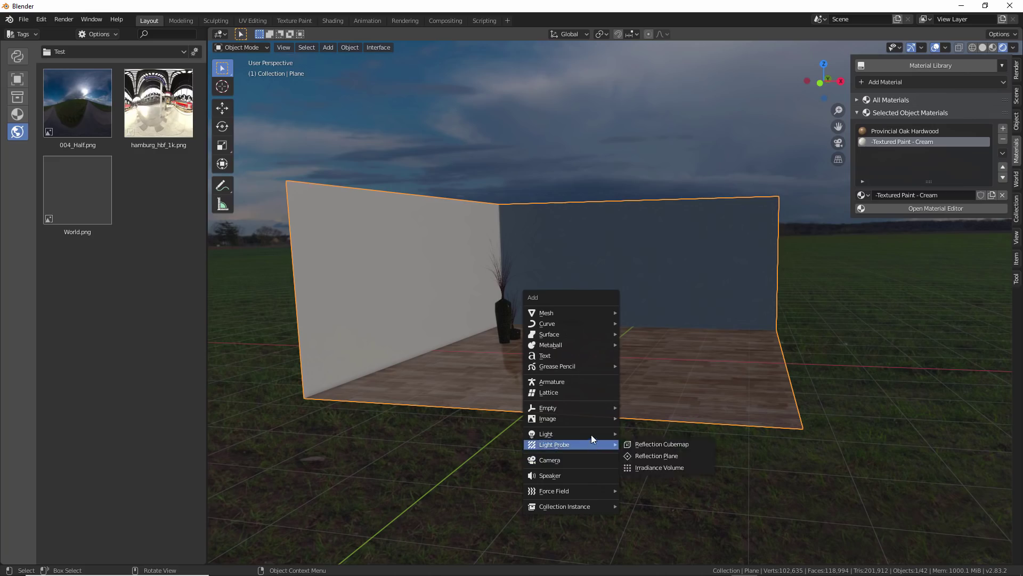
{"action": "mouse_move", "coordinate": [590, 433]}
{"action": "left_click", "coordinate": [637, 441]}
{"action": "key", "text": "g"}
{"action": "left_click", "coordinate": [887, 233]}
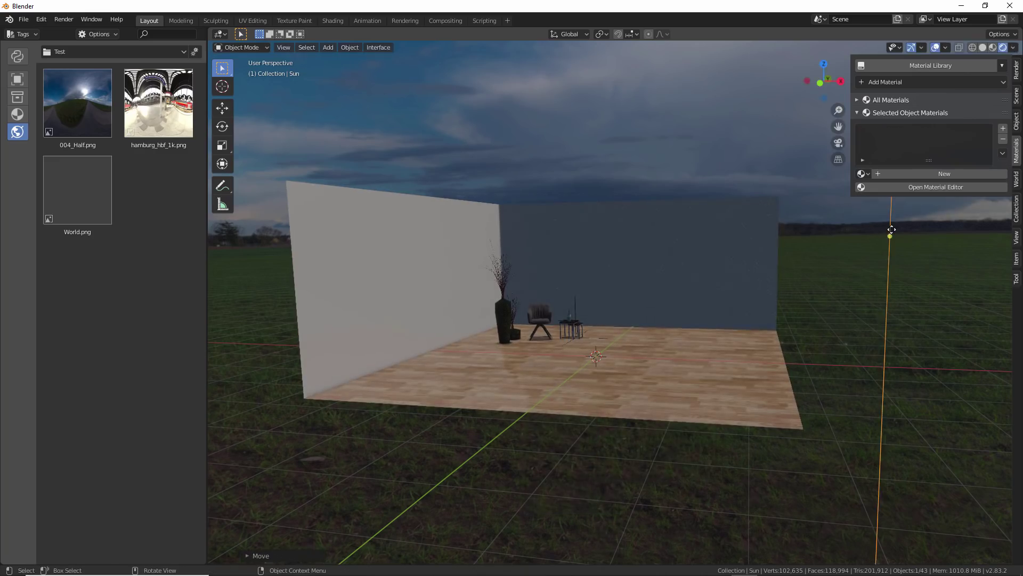
Angle the sun lamp so it lights the right wall, viewed from a low horizon angle
{"action": "key", "text": "r"}
{"action": "left_click", "coordinate": [755, 362]}
{"action": "middle_click_drag", "start_coordinate": [755, 362], "coordinate": [647, 342]}
{"action": "key", "text": "r"}
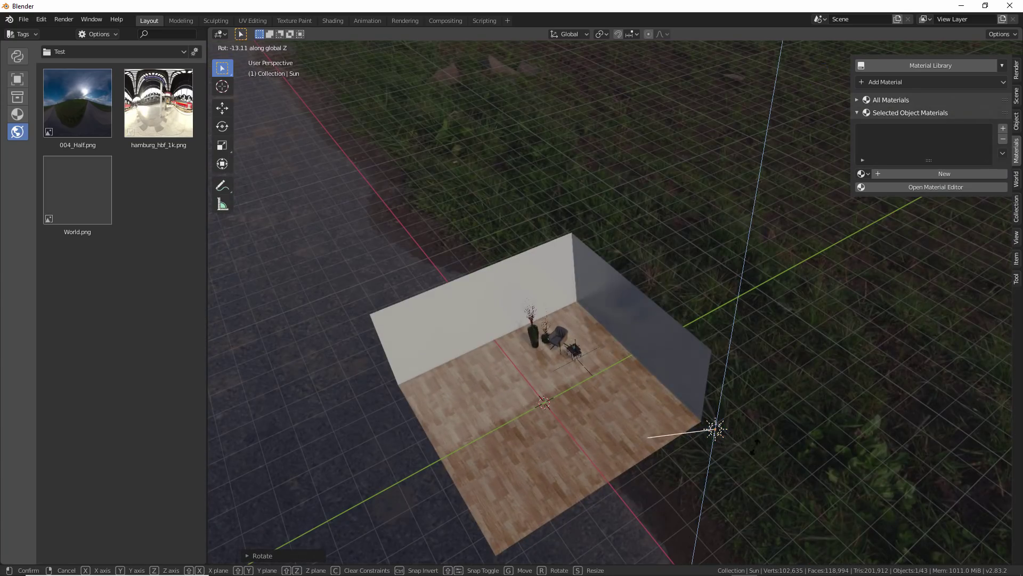
{"action": "left_click", "coordinate": [644, 456]}
{"action": "middle_click_drag", "start_coordinate": [644, 452], "coordinate": [572, 386]}
{"action": "scroll", "coordinate": [573, 385], "scroll_direction": "up", "scroll_amount": 6}
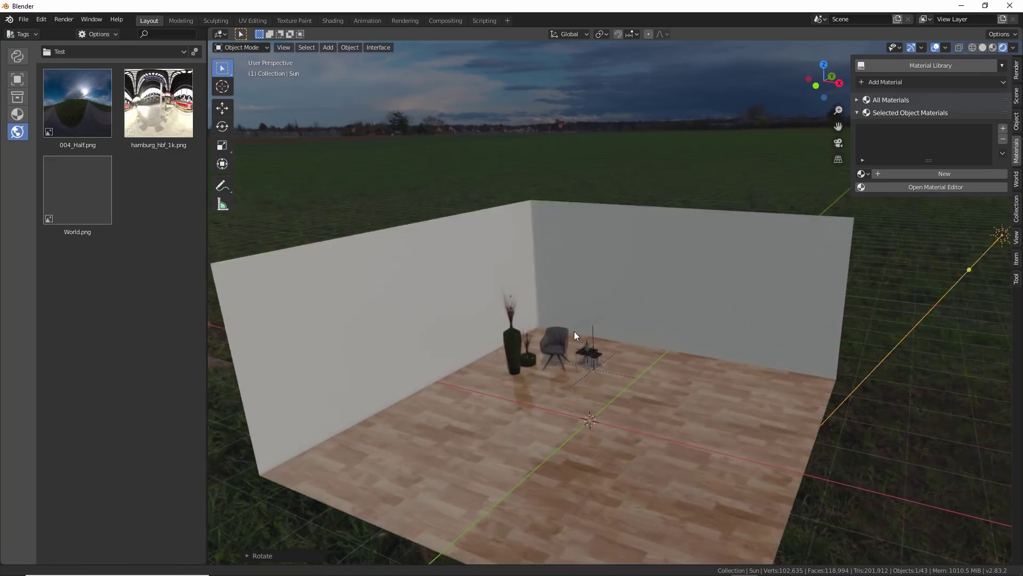
{"action": "middle_click_drag", "start_coordinate": [574, 305], "coordinate": [605, 415], "text": "shift"}
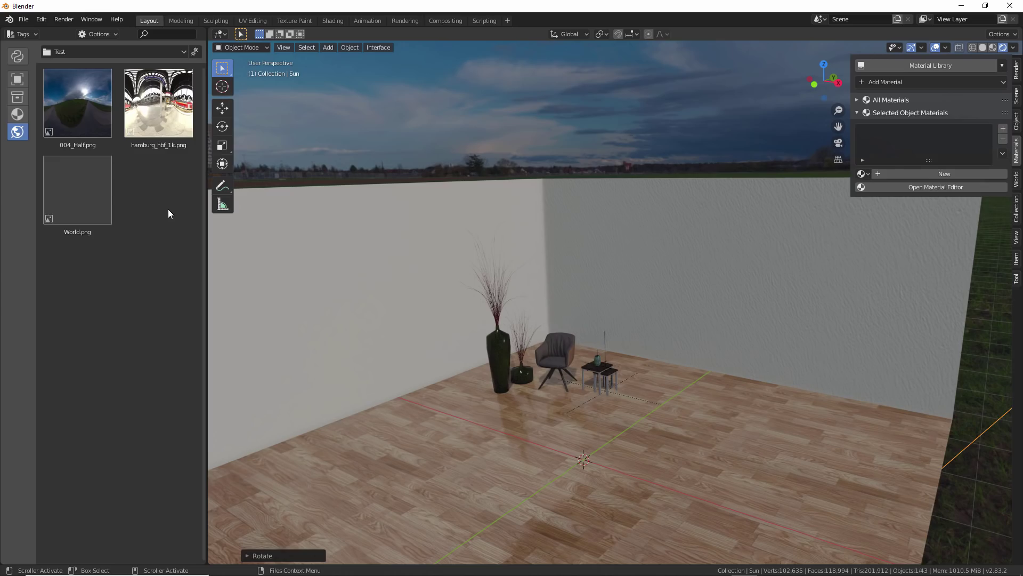
{"action": "middle_click_drag", "start_coordinate": [450, 259], "coordinate": [549, 296]}
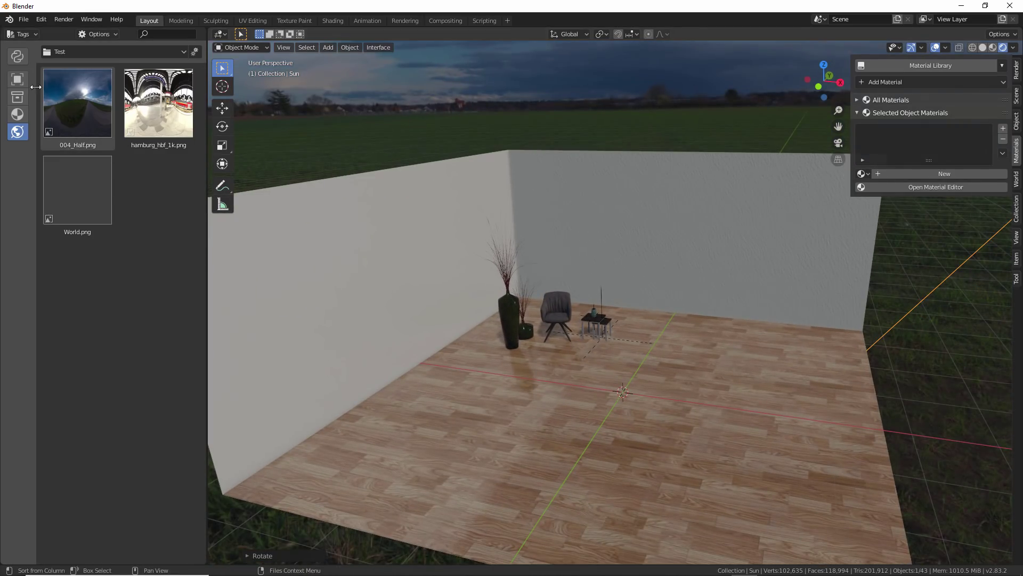
{"action": "mouse_move", "coordinate": [36, 86]}
{"action": "left_mouse_down"}
{"action": "mouse_move", "coordinate": [110, 85]}
{"action": "mouse_move", "coordinate": [36, 68]}
{"action": "left_mouse_up"}
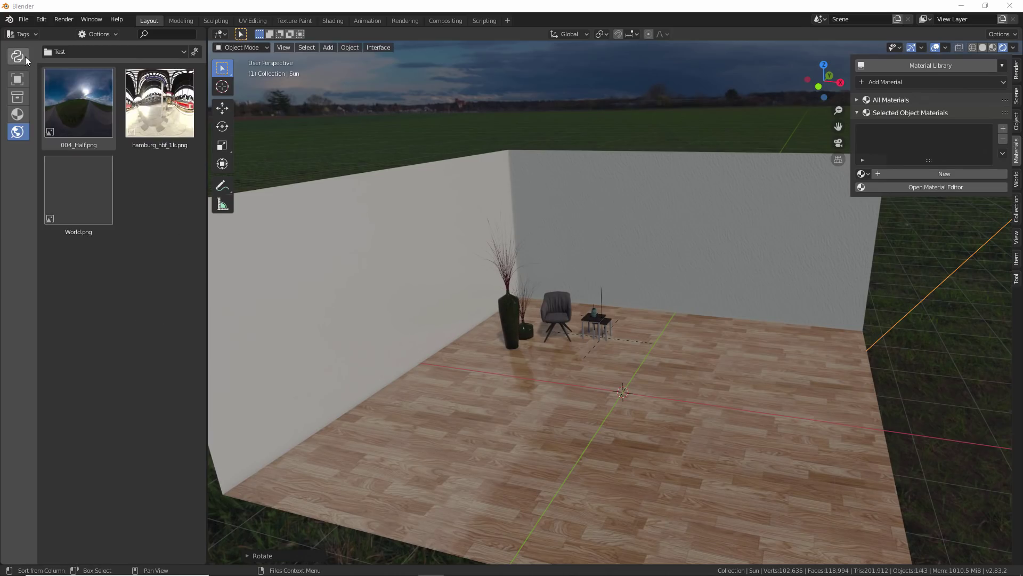
Switch to the Script category and choose the Room Builder add-on's Walls assets
{"action": "left_click", "coordinate": [21, 55]}
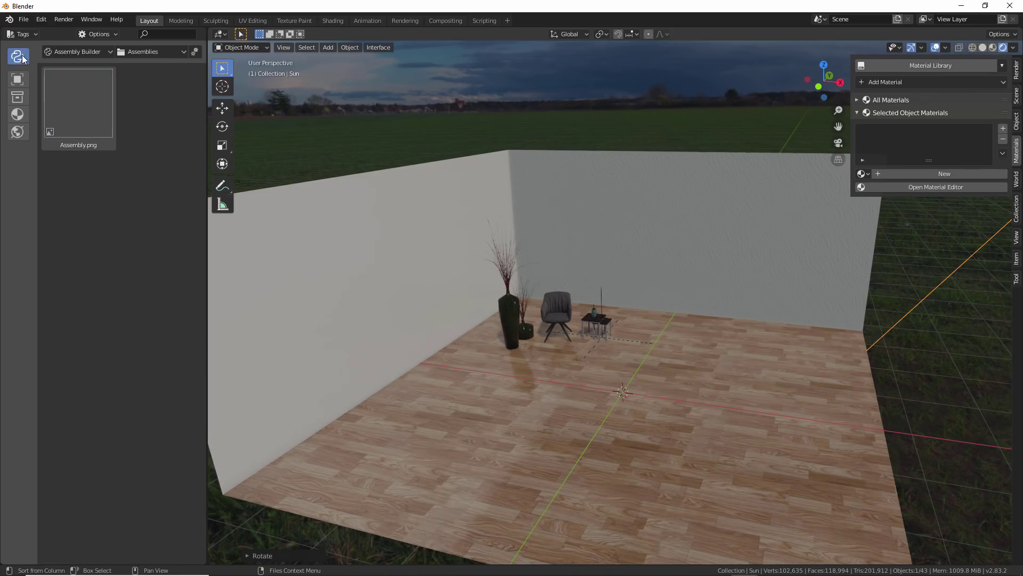
{"action": "left_click", "coordinate": [95, 51]}
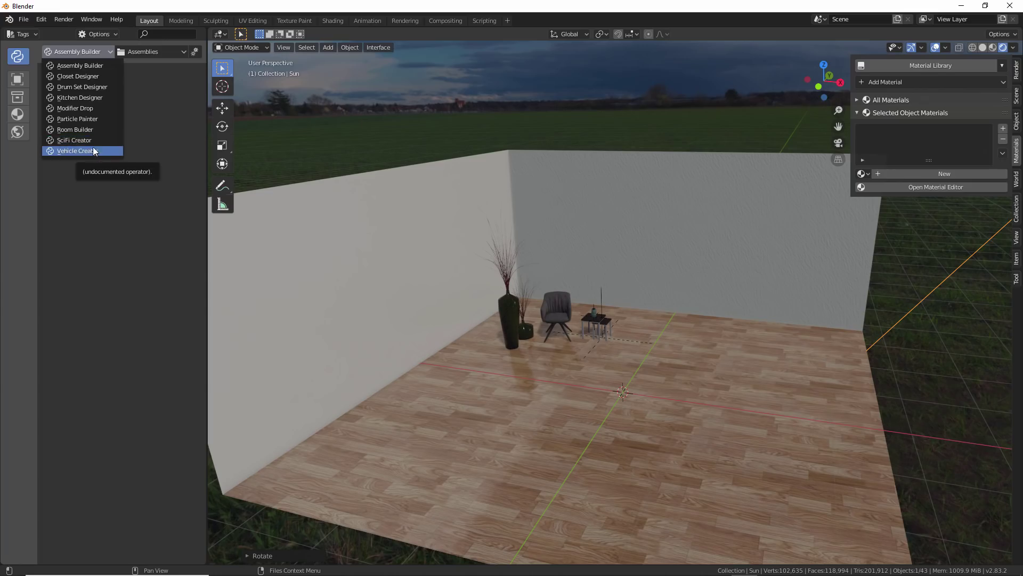
{"action": "left_click", "coordinate": [91, 130]}
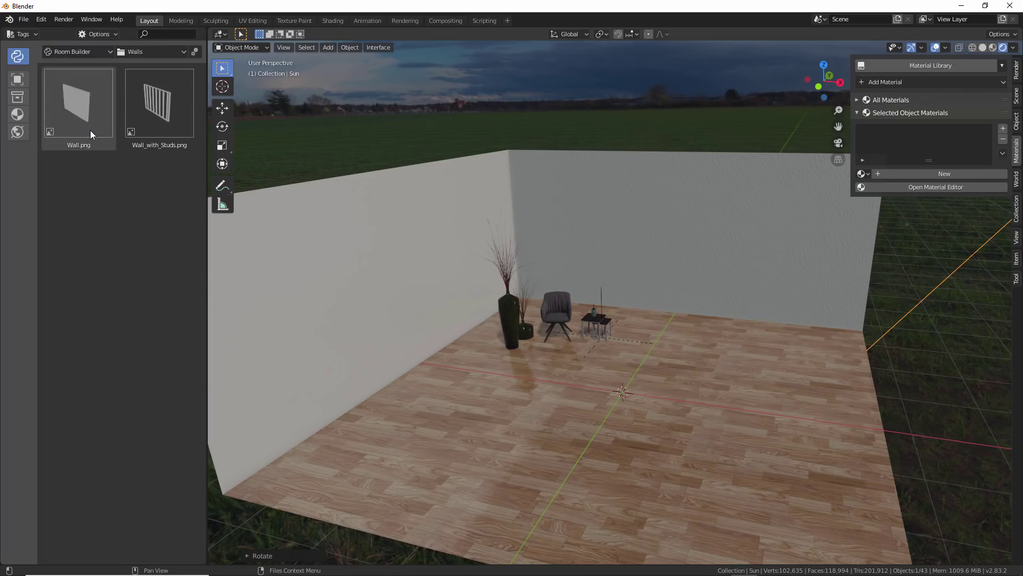
Drop a new Room Builder Wall at the back wall and stretch its first segment forward
{"action": "left_click", "coordinate": [149, 53]}
{"action": "left_click_drag", "start_coordinate": [72, 108], "coordinate": [730, 329]}
{"action": "middle_click_drag", "start_coordinate": [730, 330], "coordinate": [703, 328]}
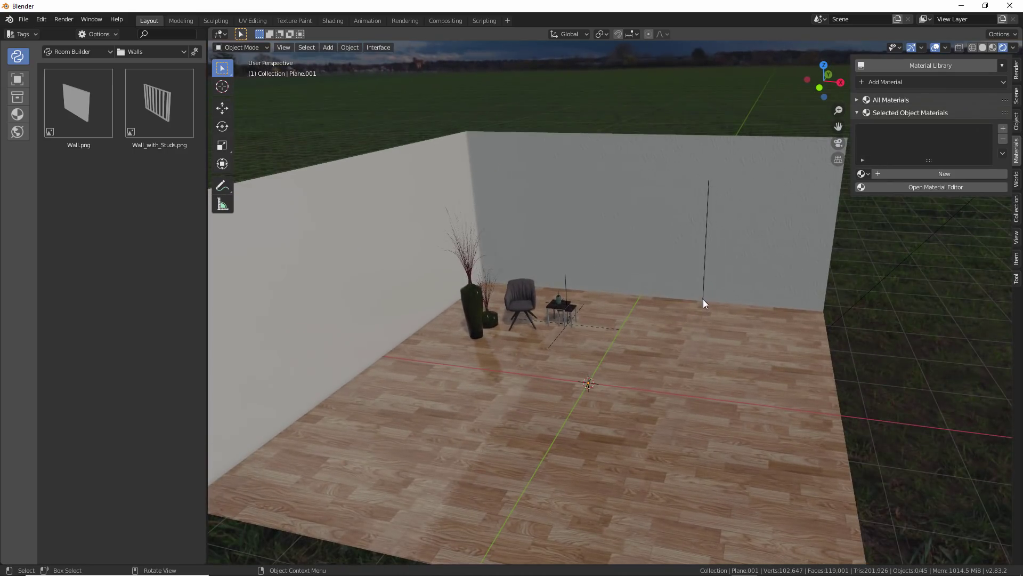
{"action": "left_click_drag", "start_coordinate": [703, 302], "coordinate": [693, 341]}
{"action": "left_click", "coordinate": [690, 341]}
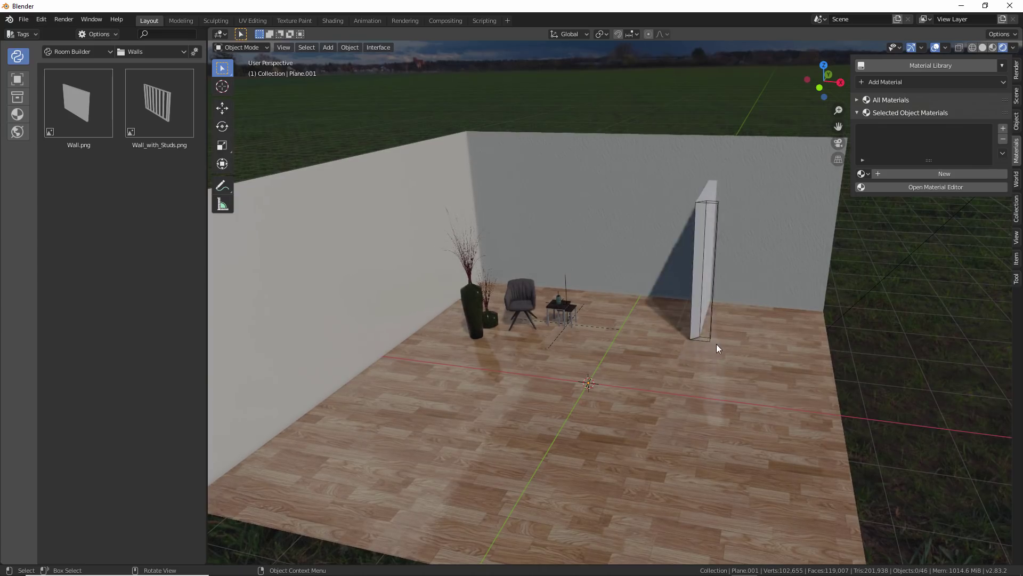
Place the remaining wall segments around the notched corner and across the front, closing the room
{"action": "left_click", "coordinate": [751, 349]}
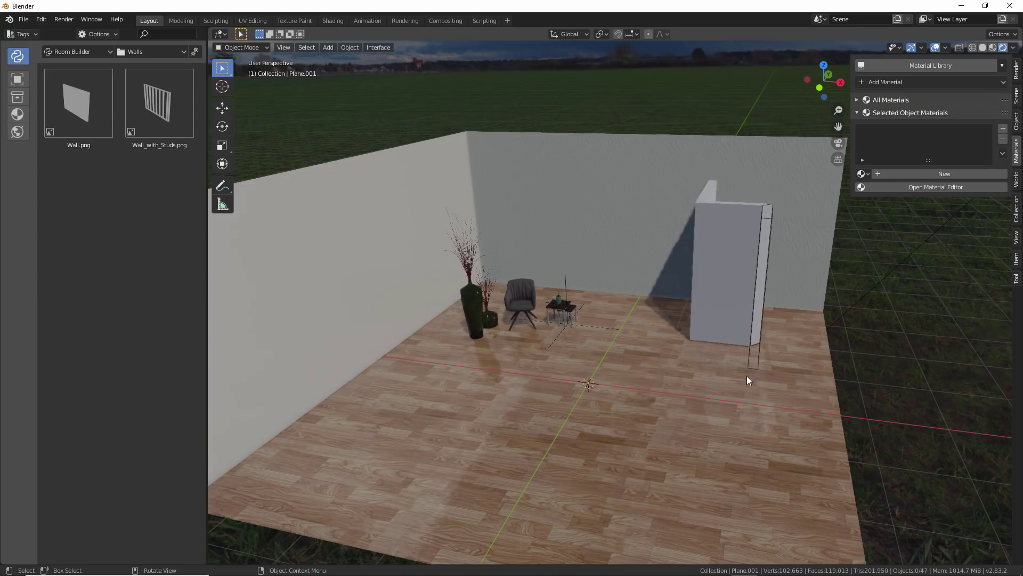
{"action": "left_click", "coordinate": [743, 407]}
{"action": "left_click", "coordinate": [686, 394]}
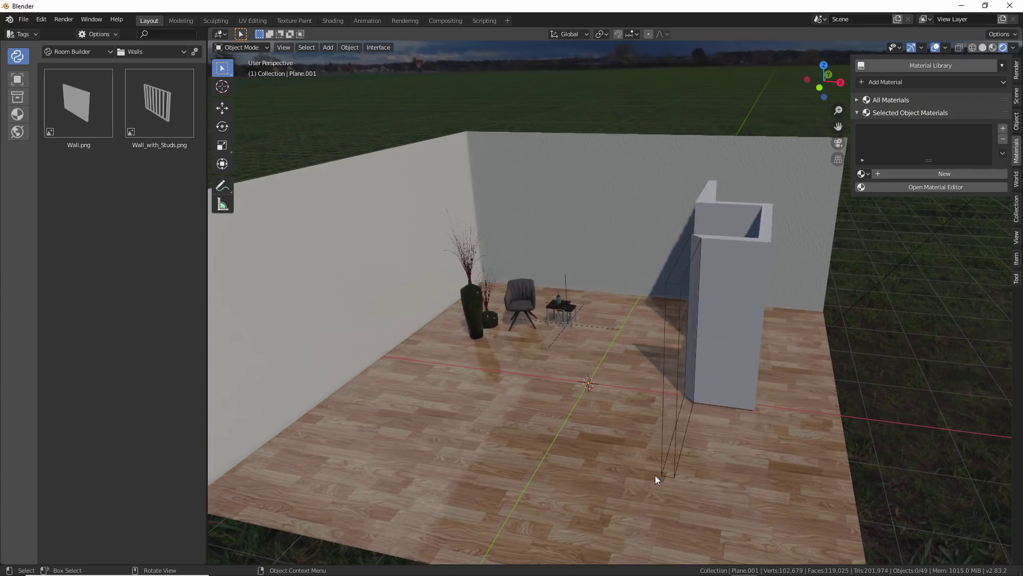
{"action": "scroll", "coordinate": [647, 520], "scroll_direction": "down", "scroll_amount": 4}
{"action": "scroll", "coordinate": [650, 478], "scroll_direction": "up", "scroll_amount": 2}
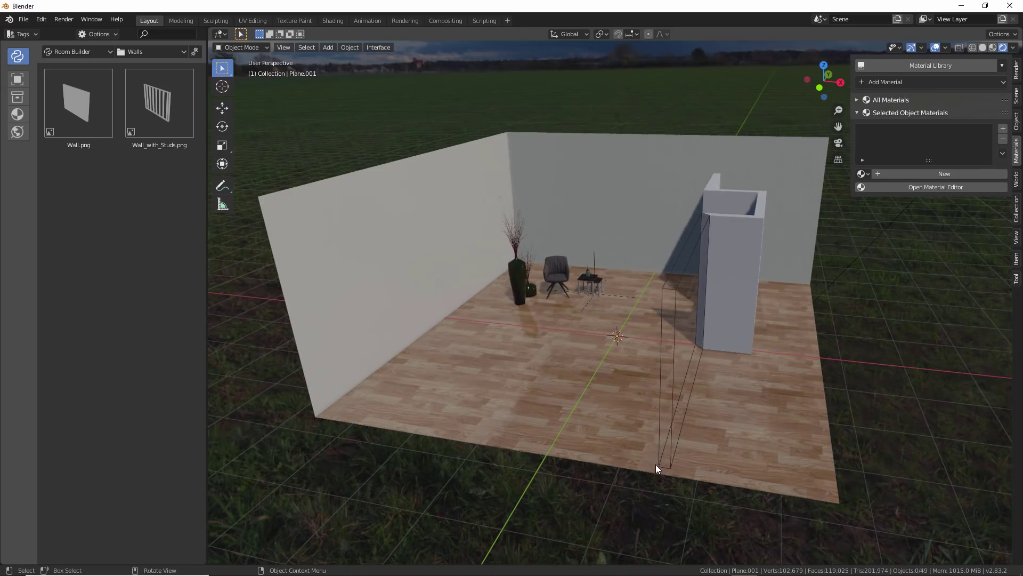
{"action": "left_click", "coordinate": [657, 466]}
{"action": "left_click", "coordinate": [321, 414]}
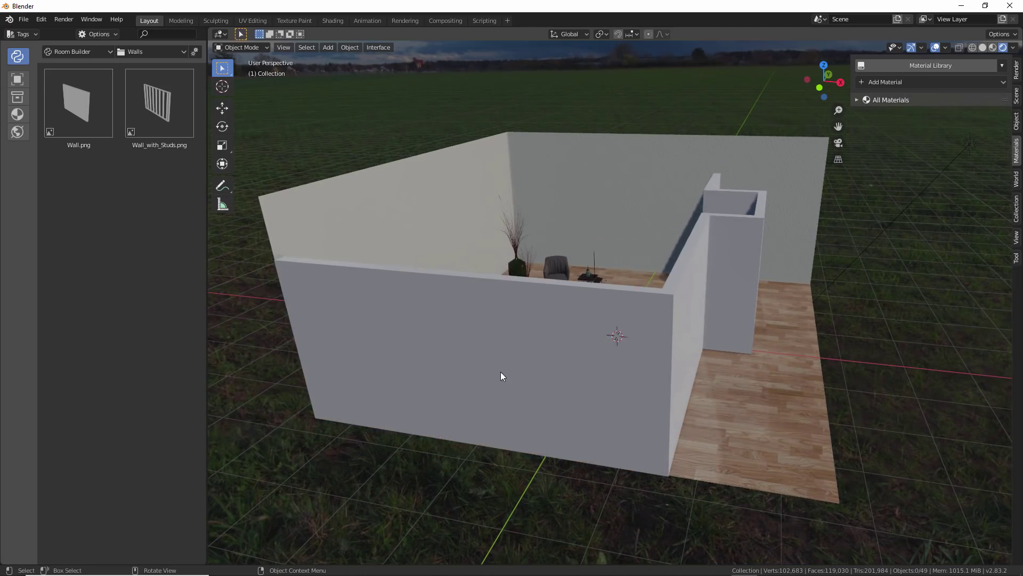
{"action": "scroll", "coordinate": [512, 373], "scroll_direction": "down", "scroll_amount": 3}
{"action": "middle_click_drag", "start_coordinate": [531, 375], "coordinate": [609, 382]}
{"action": "scroll", "coordinate": [608, 381], "scroll_direction": "up", "scroll_amount": 4}
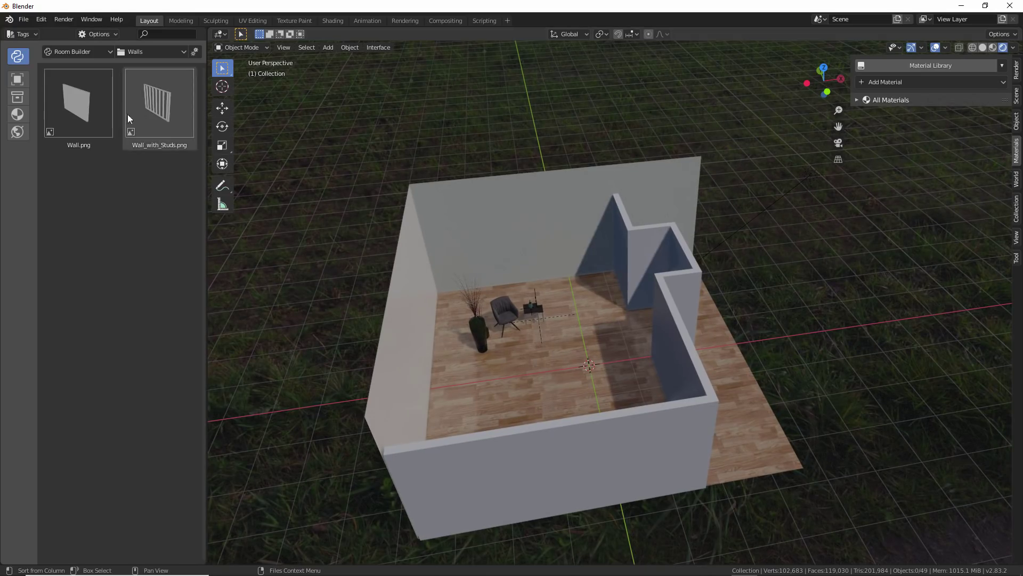
{"action": "left_click", "coordinate": [93, 110]}
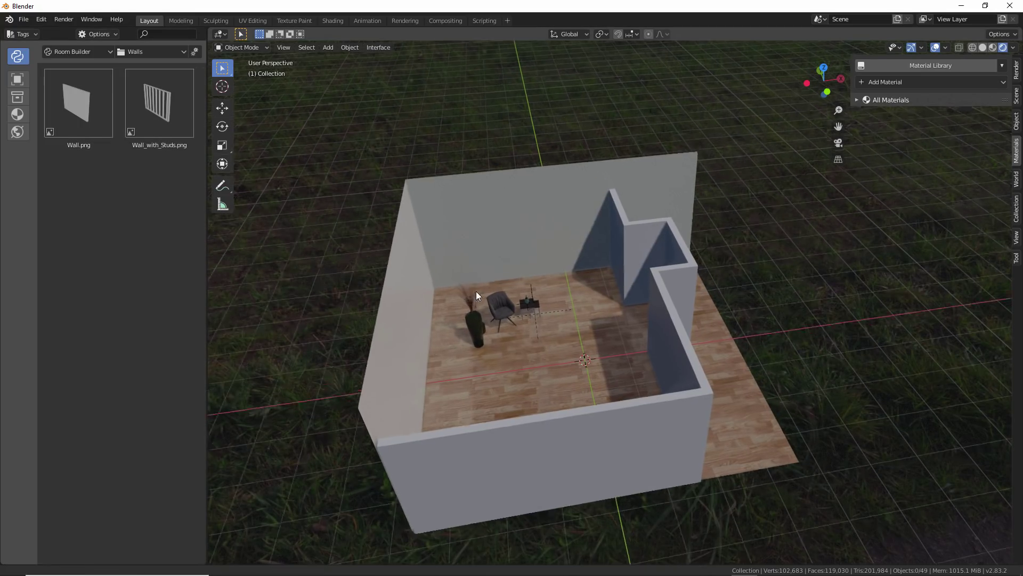
{"action": "scroll", "coordinate": [476, 294], "scroll_direction": "down", "scroll_amount": 2}
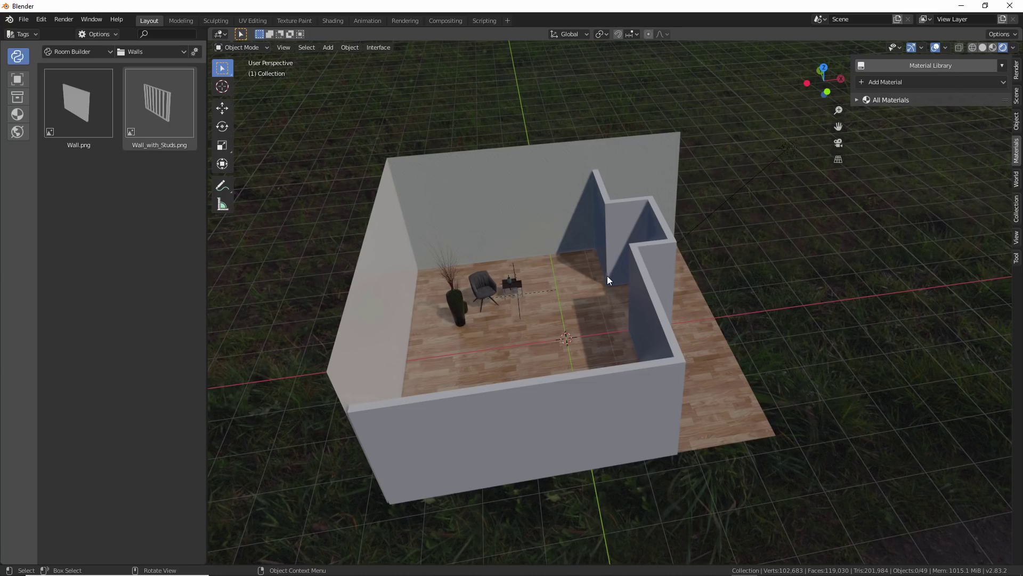
Select the notch wall Wall Mesh.002 and set its Wall Prompts length to 1.5189 m
{"action": "middle_click_drag", "start_coordinate": [581, 315], "coordinate": [581, 293]}
{"action": "left_click", "coordinate": [564, 209]}
{"action": "left_click", "coordinate": [640, 222]}
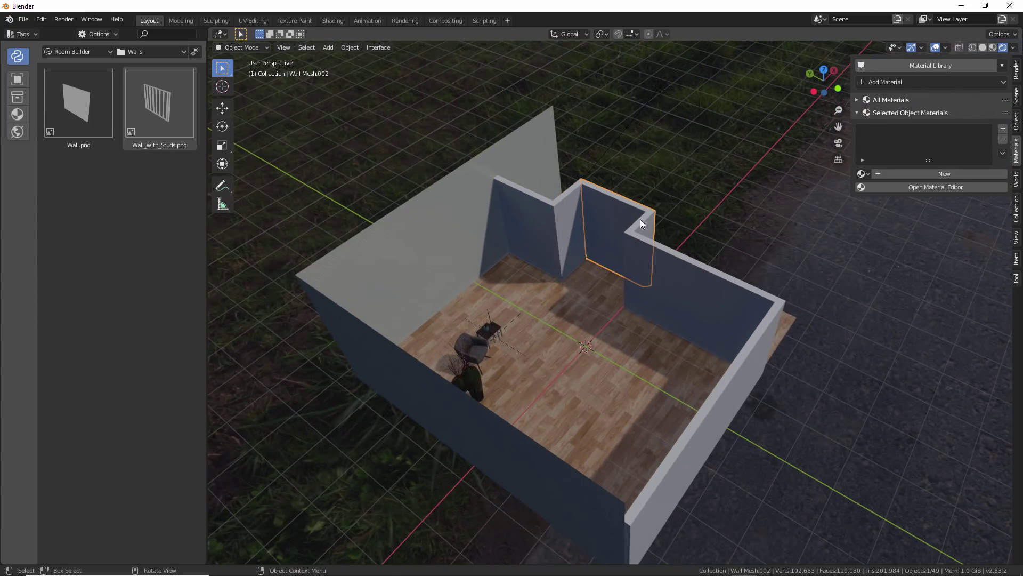
{"action": "left_click", "coordinate": [749, 354]}
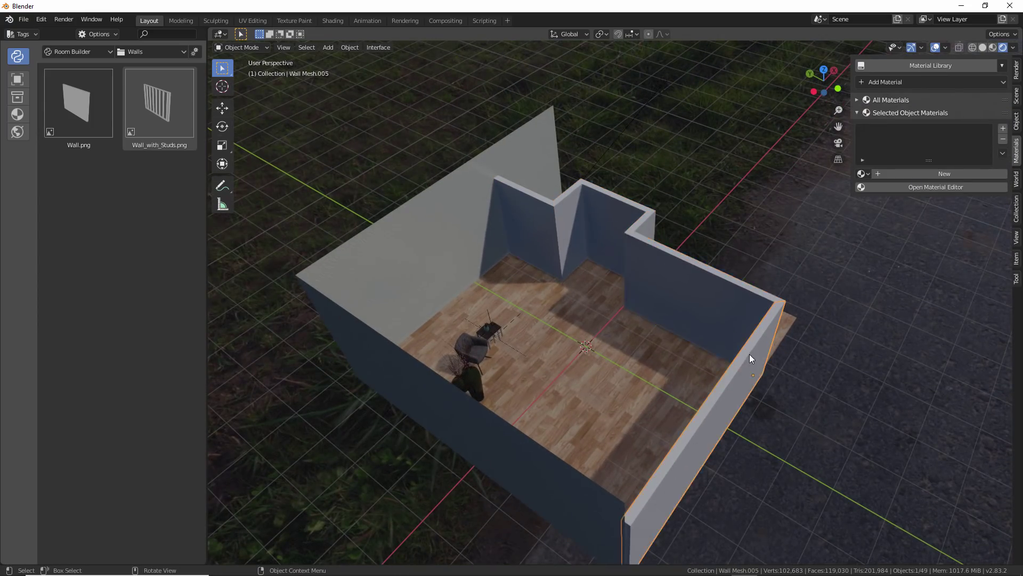
{"action": "left_click", "coordinate": [616, 202]}
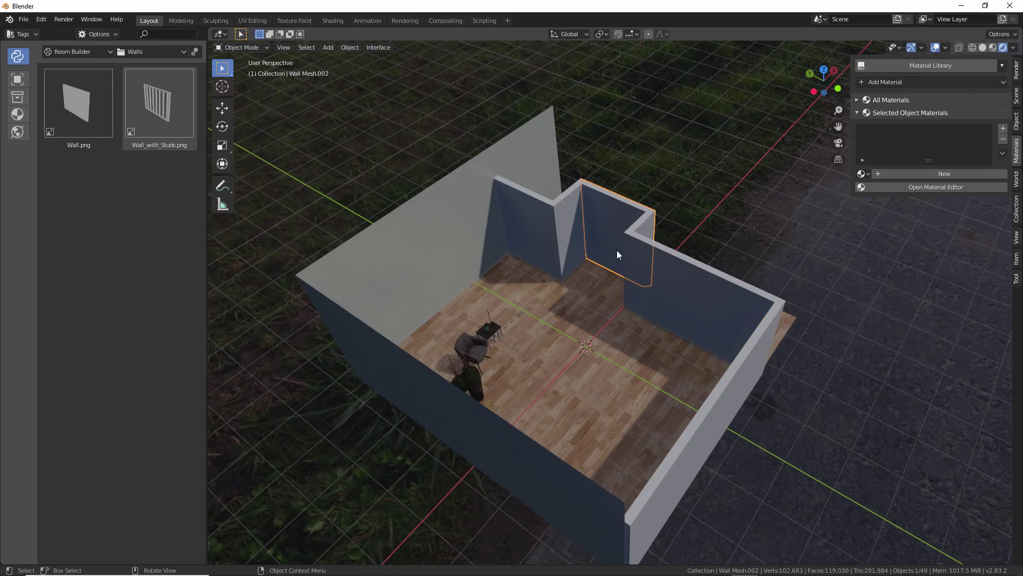
{"action": "right_click", "coordinate": [616, 209]}
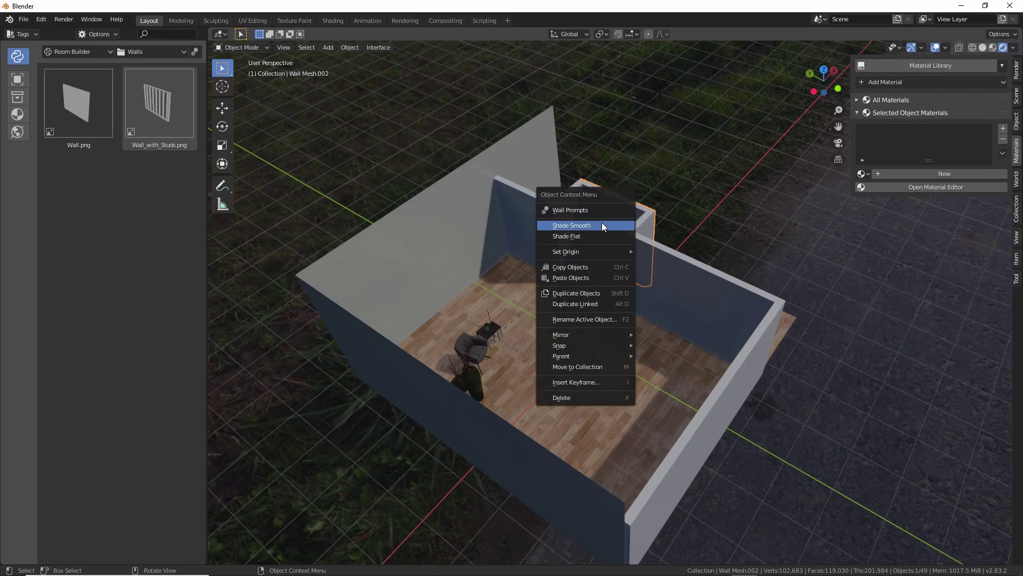
{"action": "left_click", "coordinate": [576, 210]}
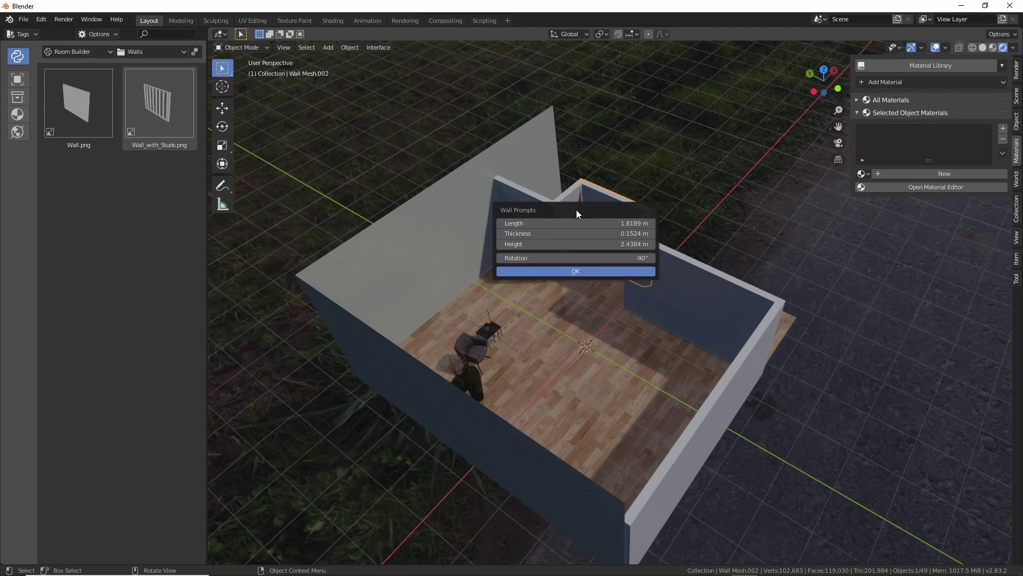
{"action": "left_click_drag", "start_coordinate": [582, 212], "coordinate": [445, 144]}
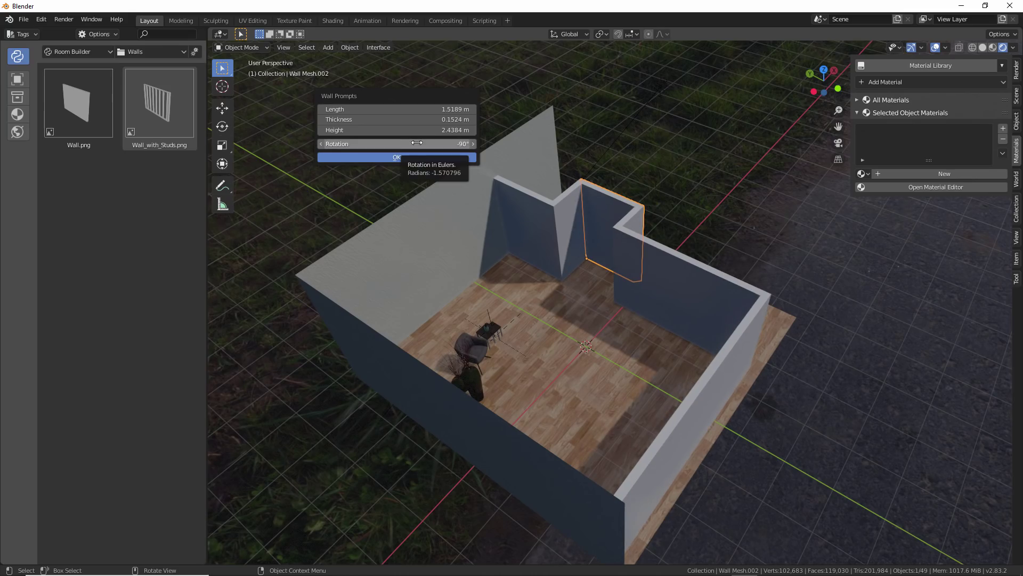
{"action": "middle_click_drag", "start_coordinate": [556, 233], "coordinate": [541, 217]}
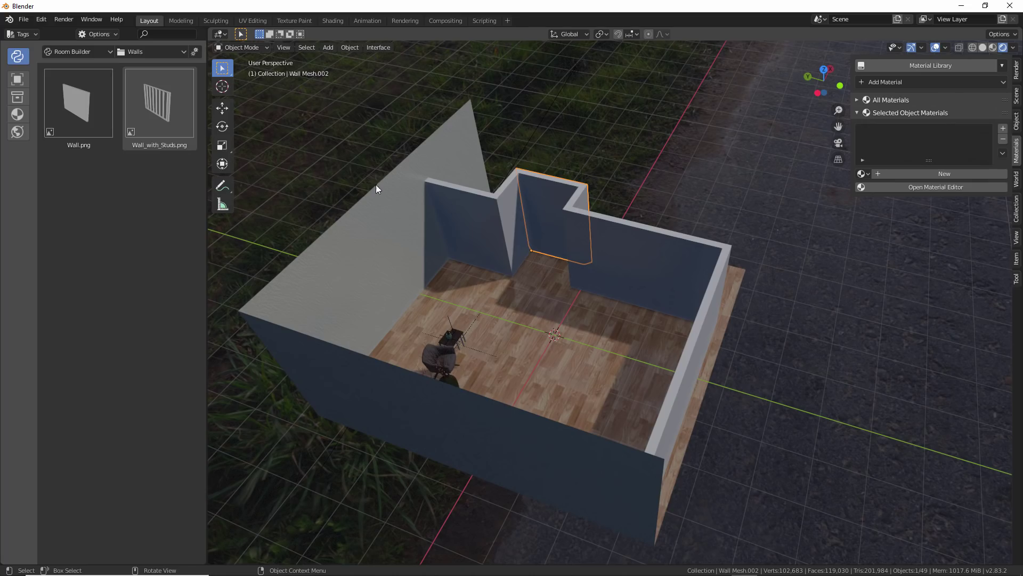
Switch Room Builder to the Doors category and drag a Door into the scene
{"action": "left_click", "coordinate": [155, 51]}
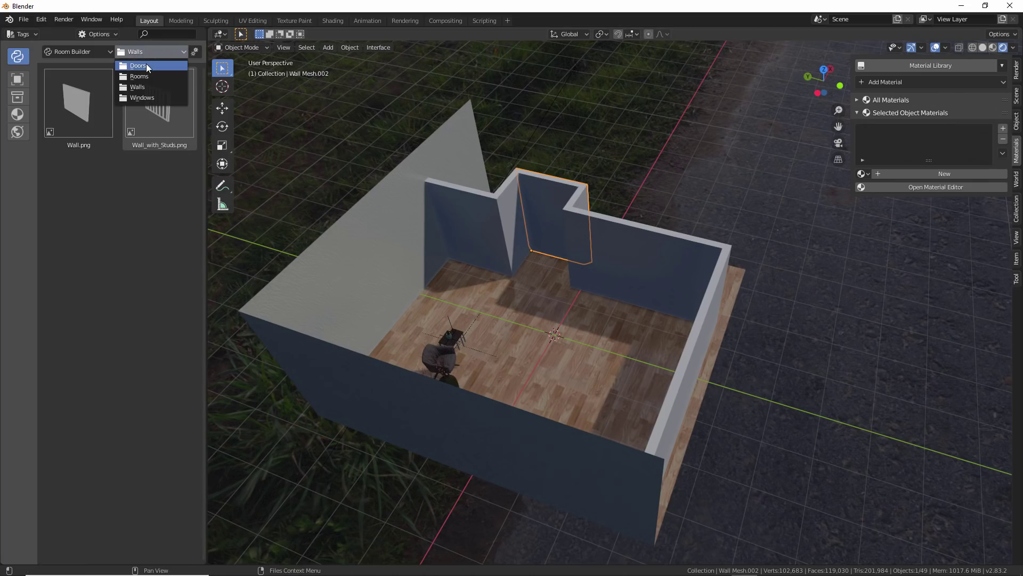
{"action": "left_click", "coordinate": [148, 65]}
{"action": "left_click_drag", "start_coordinate": [81, 107], "coordinate": [460, 229]}
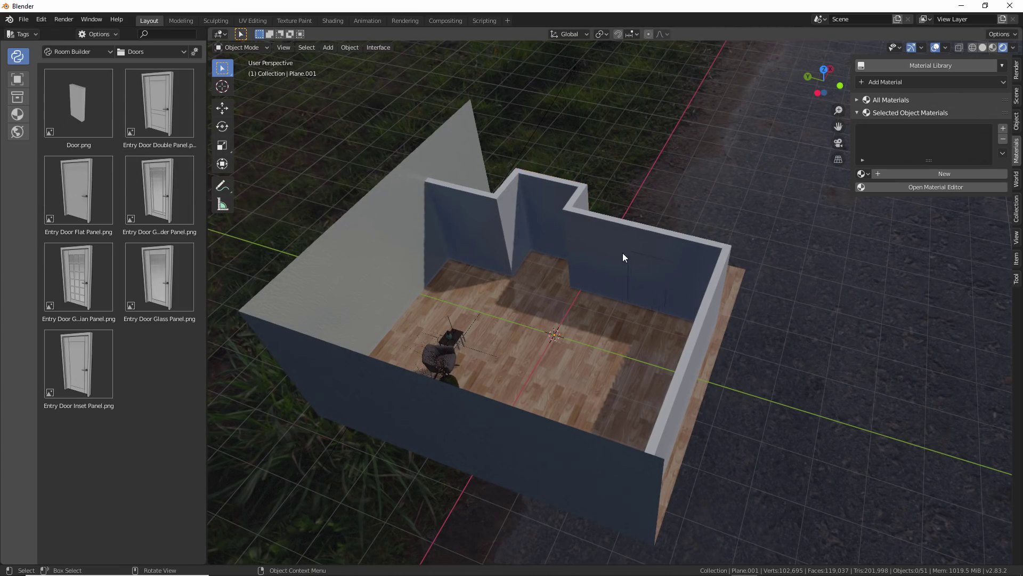
{"action": "middle_click_drag", "start_coordinate": [623, 253], "coordinate": [750, 254]}
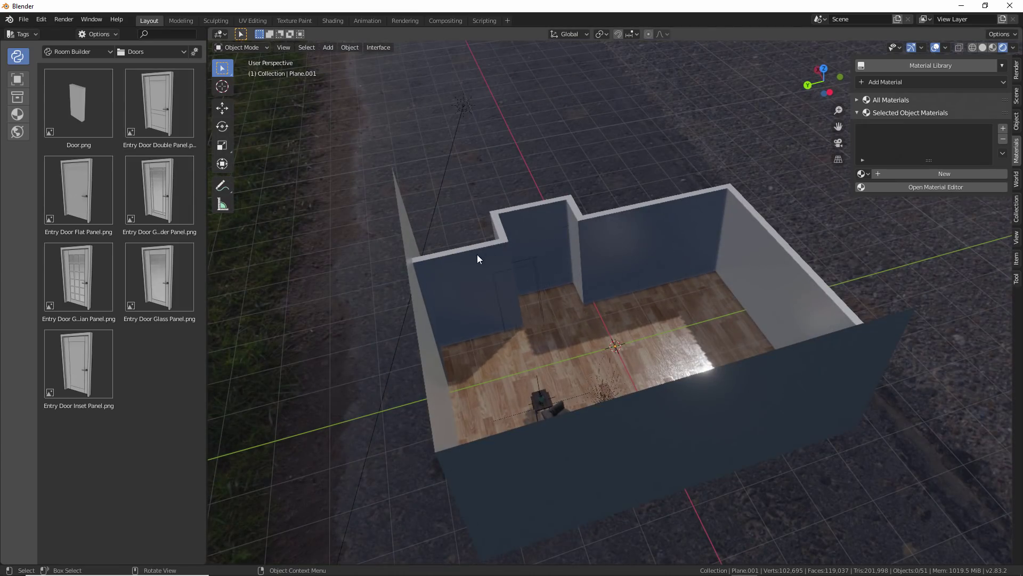
Cut four door openings into the left and back walls, then cancel the extra door placement
{"action": "left_click", "coordinate": [440, 267]}
{"action": "left_click", "coordinate": [517, 244]}
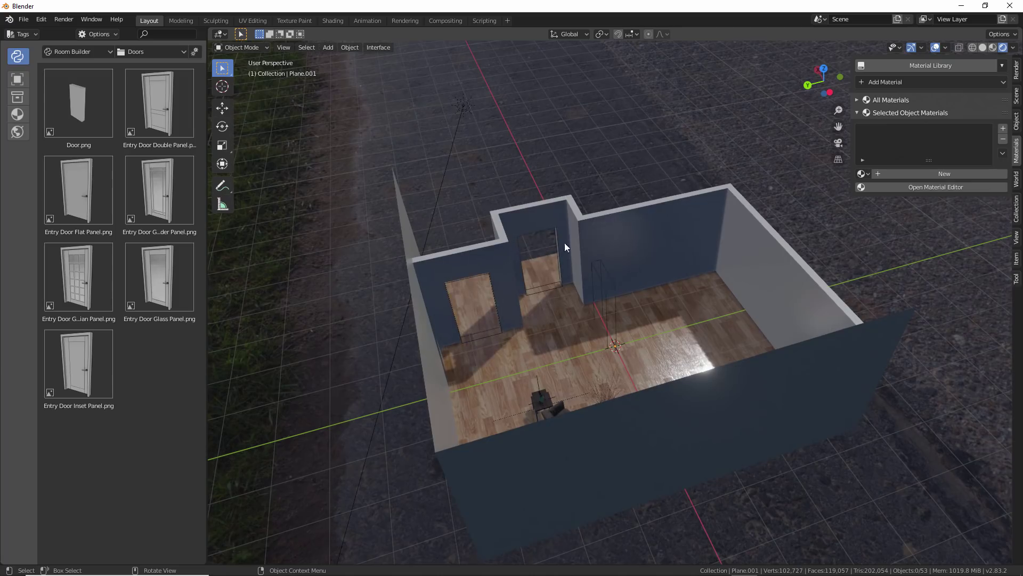
{"action": "left_click", "coordinate": [613, 240]}
{"action": "left_click", "coordinate": [667, 232]}
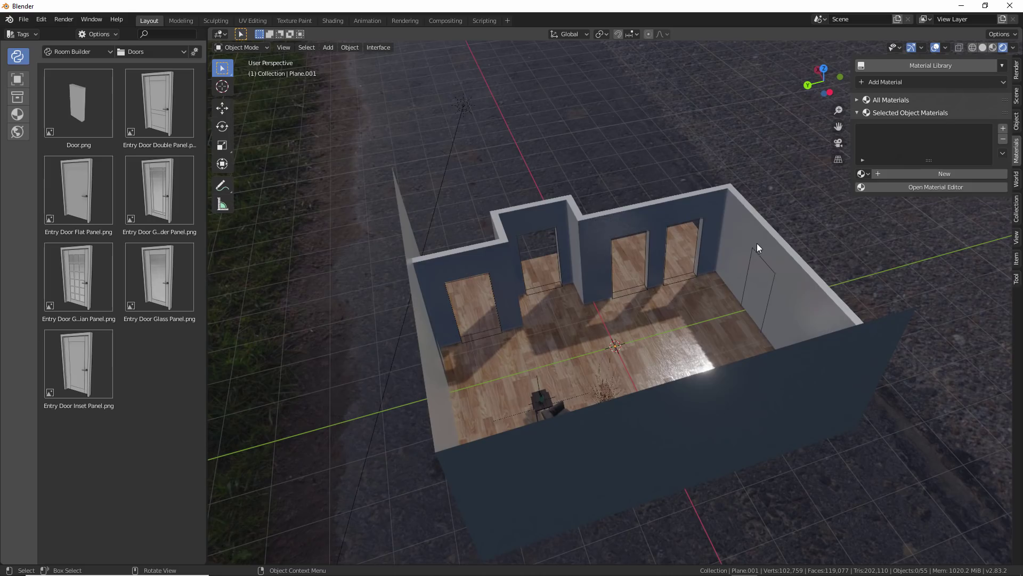
{"action": "key", "text": "Escape"}
{"action": "middle_click_drag", "start_coordinate": [753, 242], "coordinate": [577, 217]}
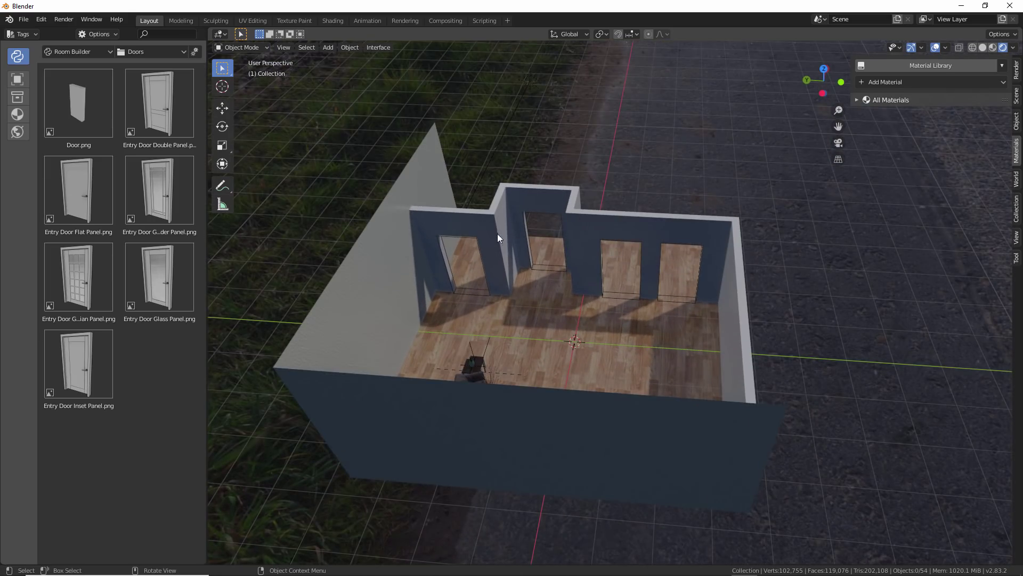
Rotate the back wall piece from -90° to about -65.6° in its Wall Prompts
{"action": "left_click", "coordinate": [142, 77]}
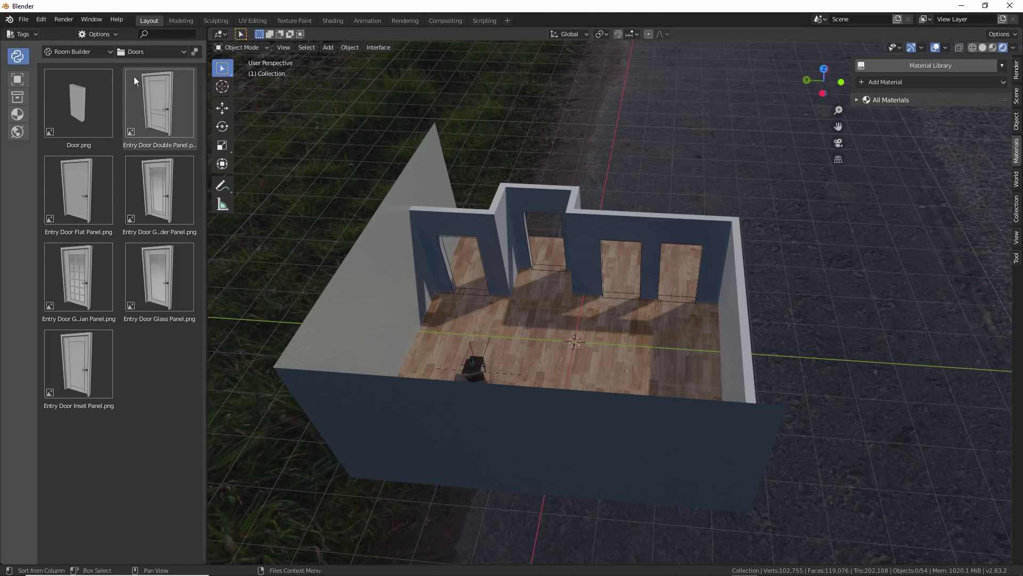
{"action": "left_click", "coordinate": [535, 198]}
{"action": "right_click", "coordinate": [529, 224]}
{"action": "left_click", "coordinate": [517, 230]}
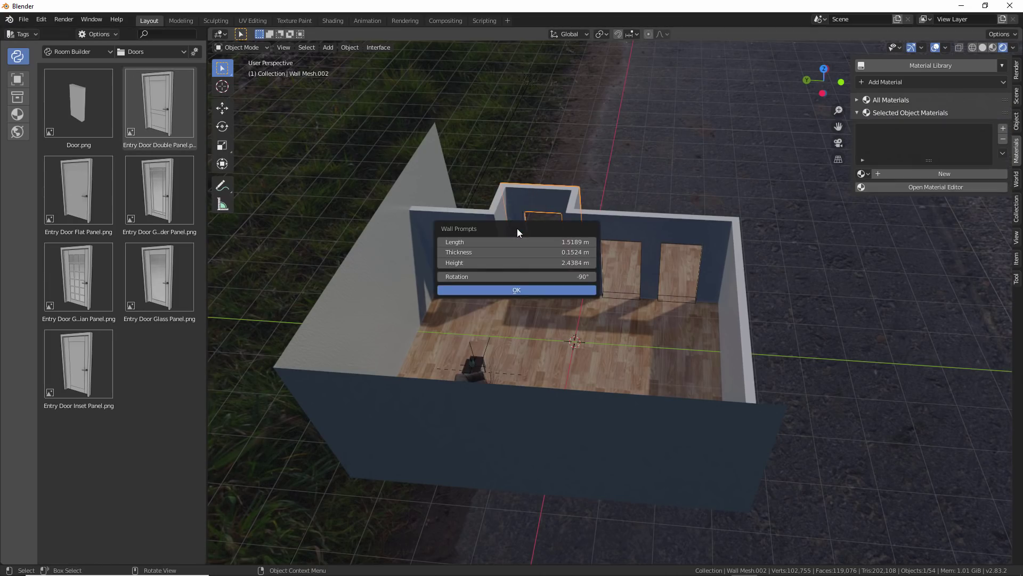
{"action": "left_click_drag", "start_coordinate": [517, 228], "coordinate": [299, 213]}
{"action": "mouse_move", "coordinate": [301, 259]}
{"action": "left_mouse_down"}
{"action": "mouse_move", "coordinate": [330, 259]}
{"action": "mouse_move", "coordinate": [299, 259]}
{"action": "left_mouse_up"}
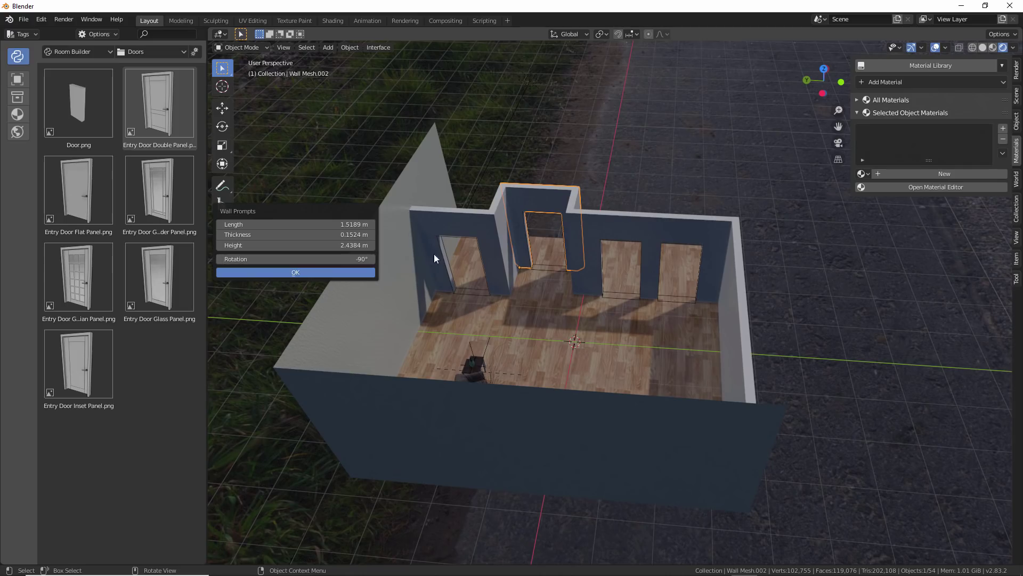
{"action": "middle_click_drag", "start_coordinate": [473, 188], "coordinate": [481, 258]}
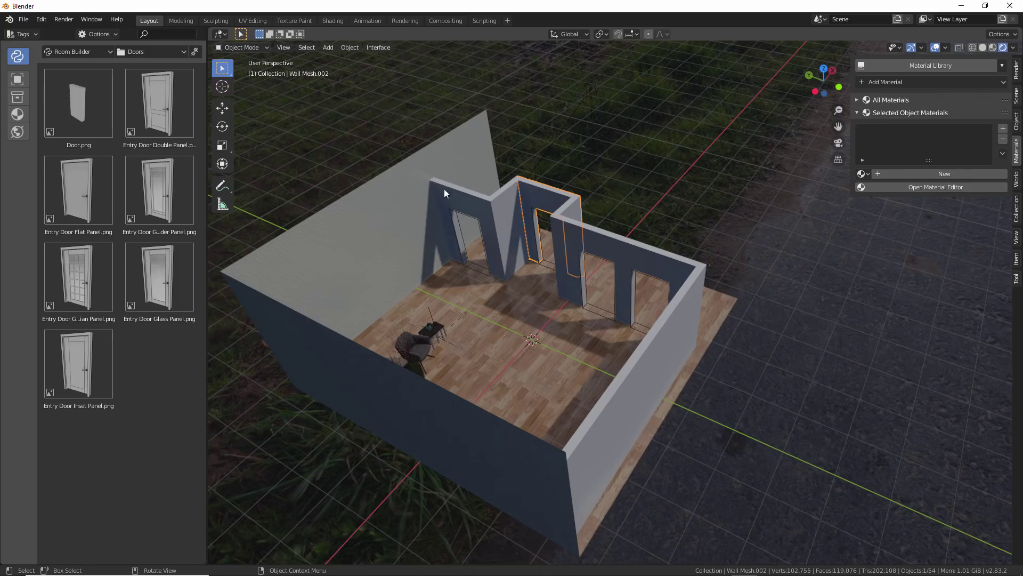
Show the Room Builder settings, then its Tools panel with molding, floor and room-light tools
{"action": "left_click", "coordinate": [195, 52]}
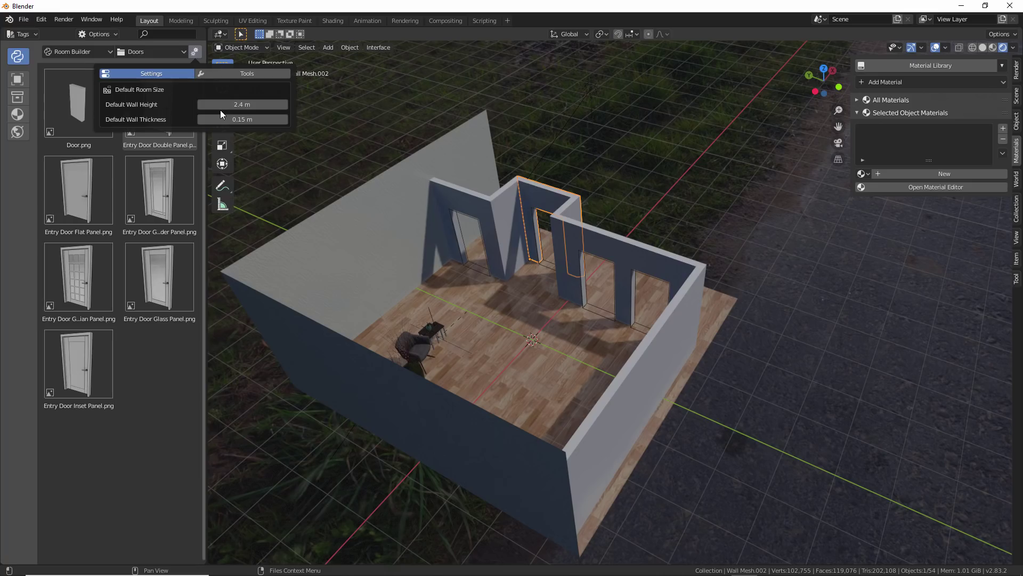
{"action": "left_click", "coordinate": [227, 72]}
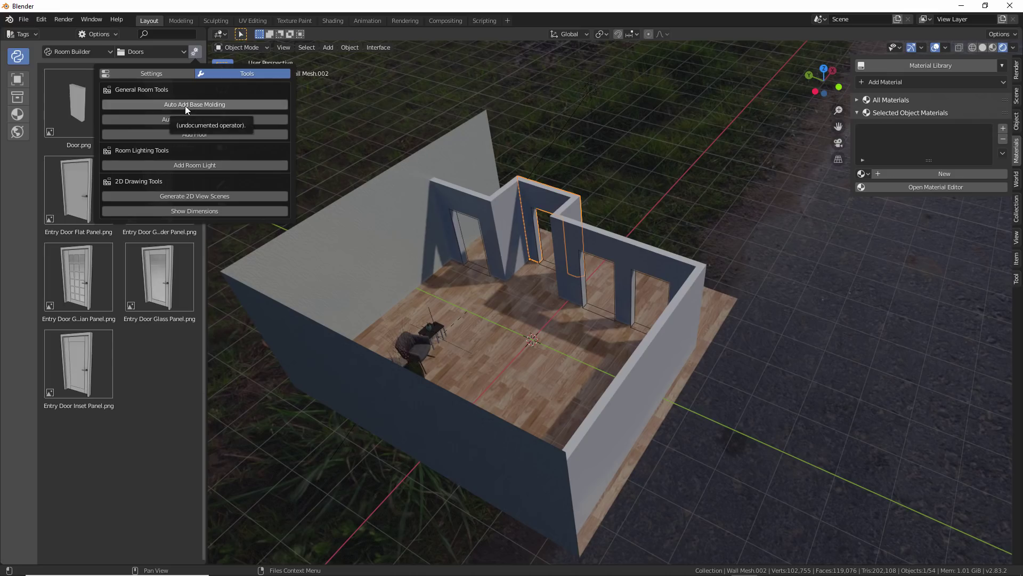
Dismiss the category list, deselect the wall piece, and look down into the room
{"action": "left_click", "coordinate": [179, 53]}
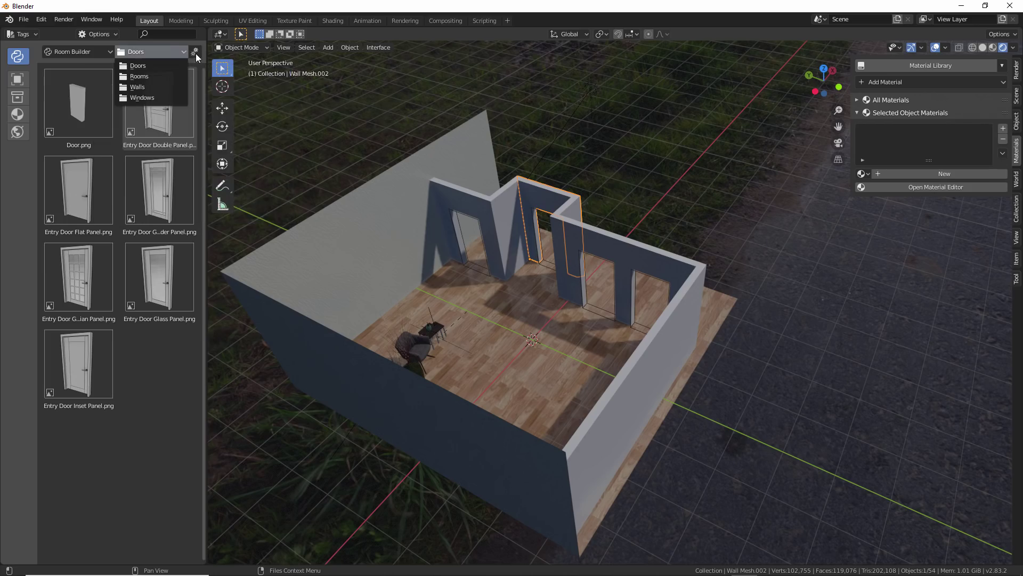
{"action": "left_click", "coordinate": [196, 53]}
{"action": "left_click", "coordinate": [347, 117]}
{"action": "scroll", "coordinate": [514, 209], "scroll_direction": "down", "scroll_amount": 3}
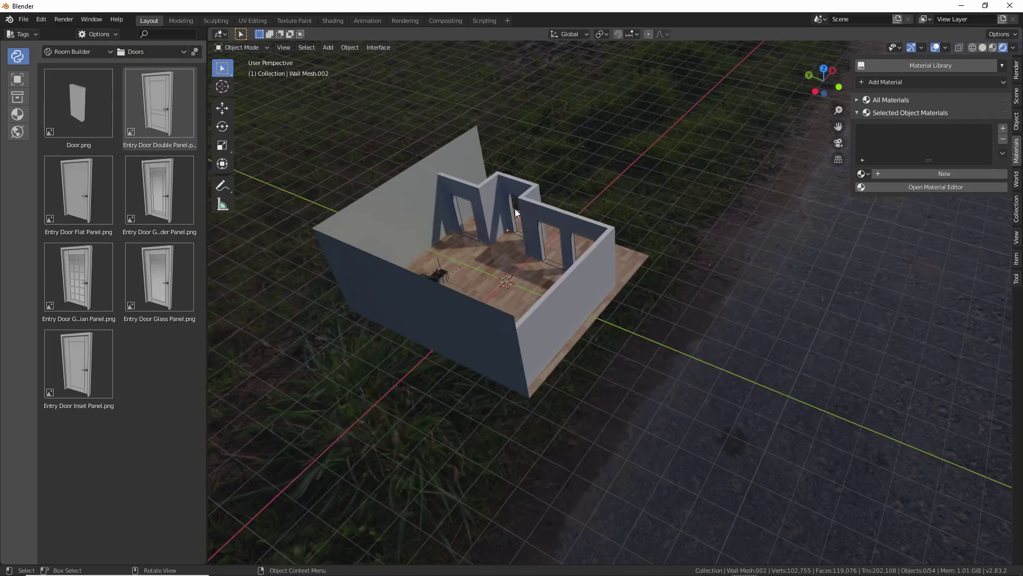
{"action": "middle_click_drag", "start_coordinate": [515, 209], "coordinate": [604, 184]}
{"action": "scroll", "coordinate": [526, 261], "scroll_direction": "up", "scroll_amount": 5}
Add a cube and move it onto the ground to the right of the room
{"action": "key", "text": "shift+a"}
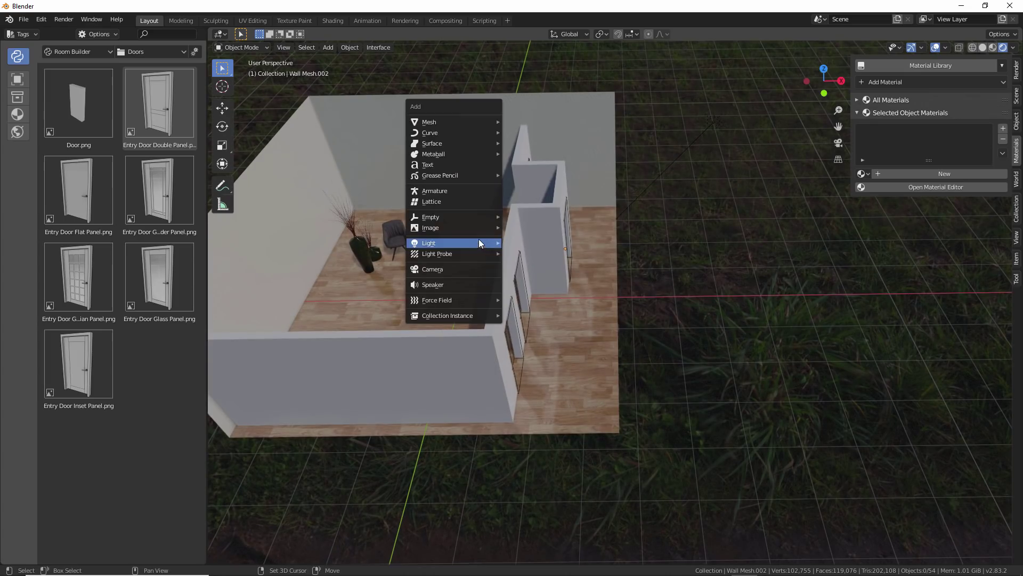
{"action": "mouse_move", "coordinate": [470, 120]}
{"action": "left_click", "coordinate": [529, 132]}
{"action": "key", "text": "g"}
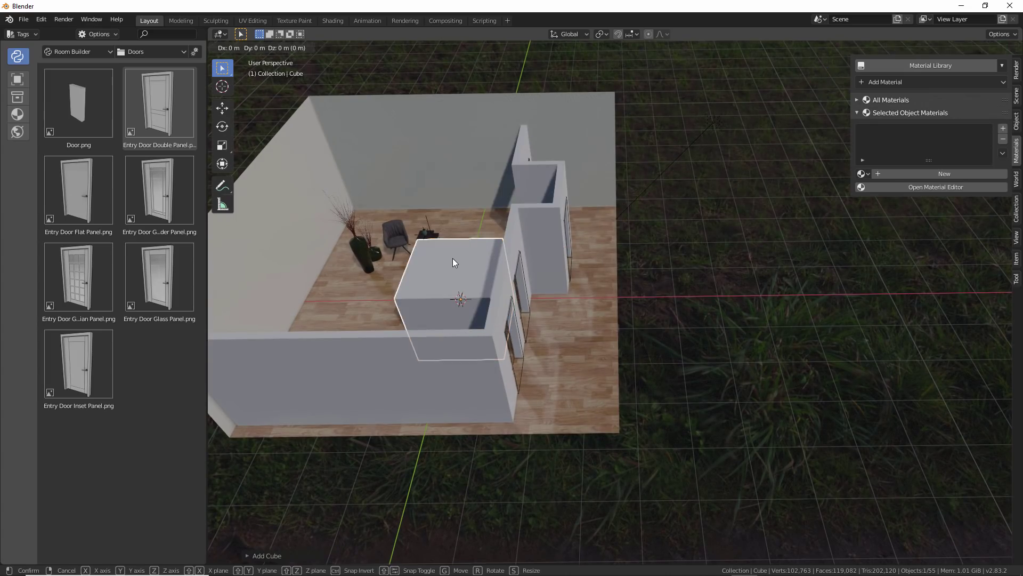
{"action": "left_click", "coordinate": [747, 276]}
{"action": "middle_click_drag", "start_coordinate": [747, 277], "coordinate": [557, 267]}
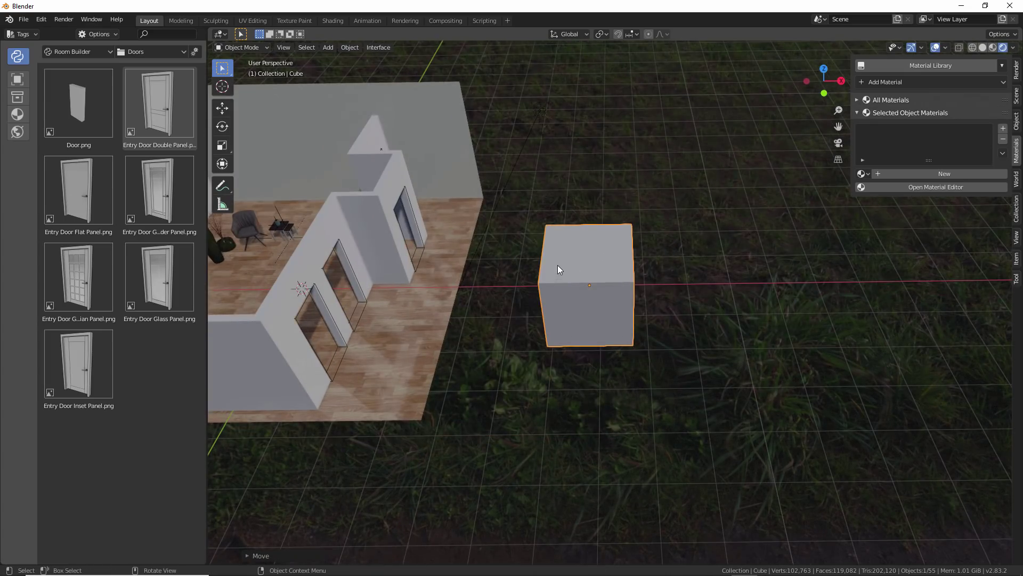
Drop the Modifier Drop Array asset onto the cube and lower relative X offset to 1.6
{"action": "left_click", "coordinate": [98, 52]}
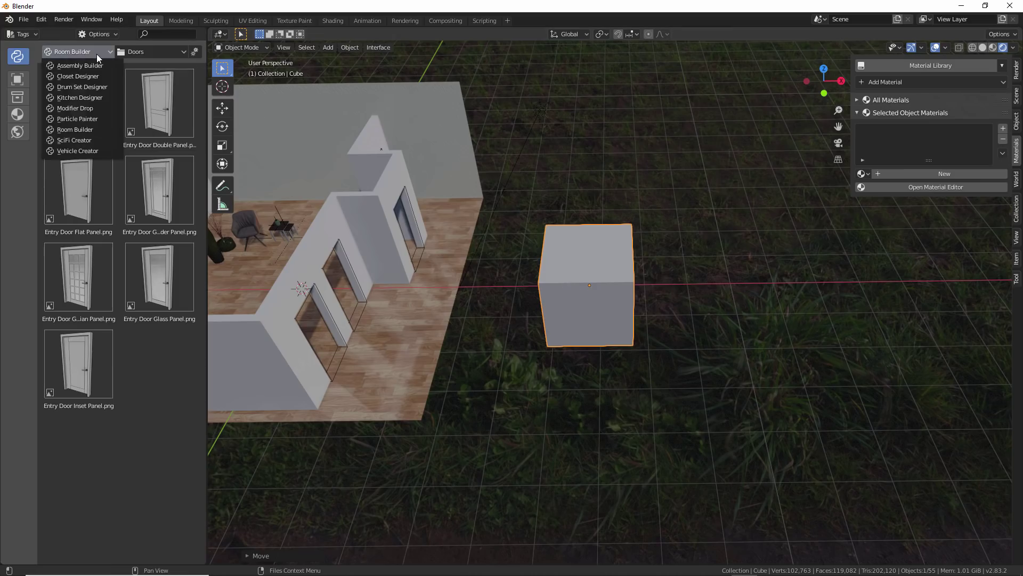
{"action": "left_click", "coordinate": [87, 109]}
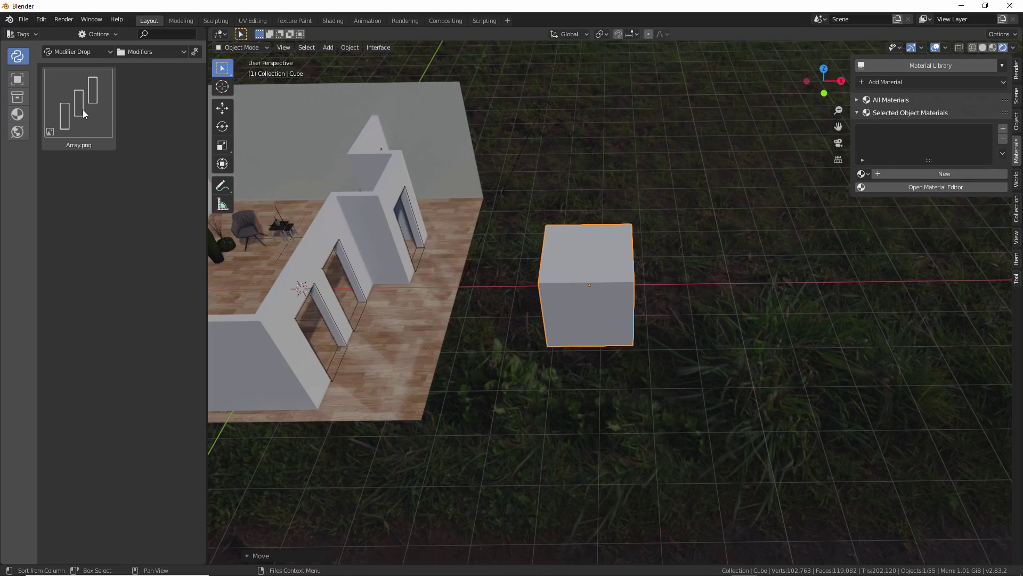
{"action": "left_click_drag", "start_coordinate": [94, 111], "coordinate": [609, 248]}
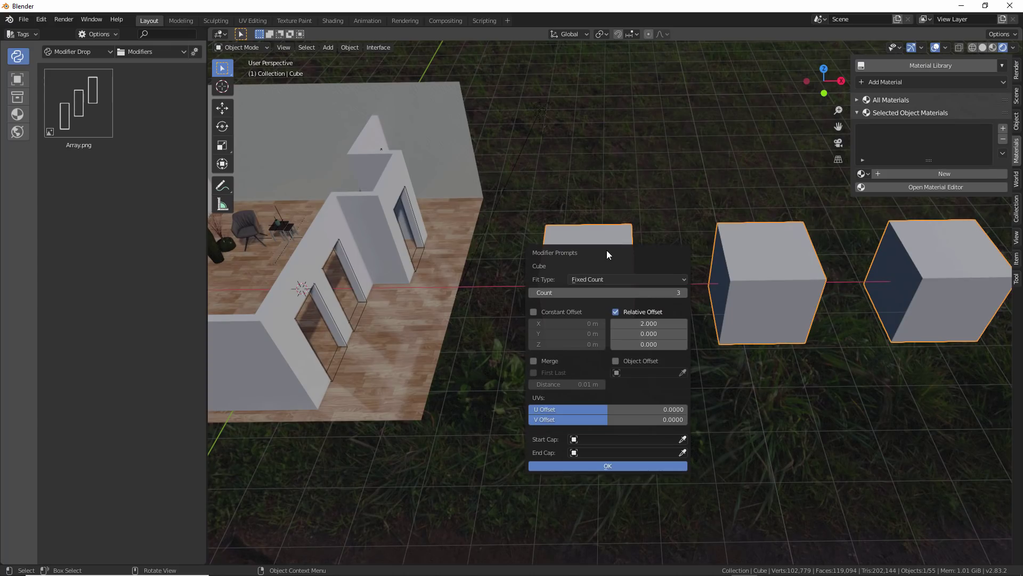
{"action": "left_click_drag", "start_coordinate": [607, 250], "coordinate": [431, 143]}
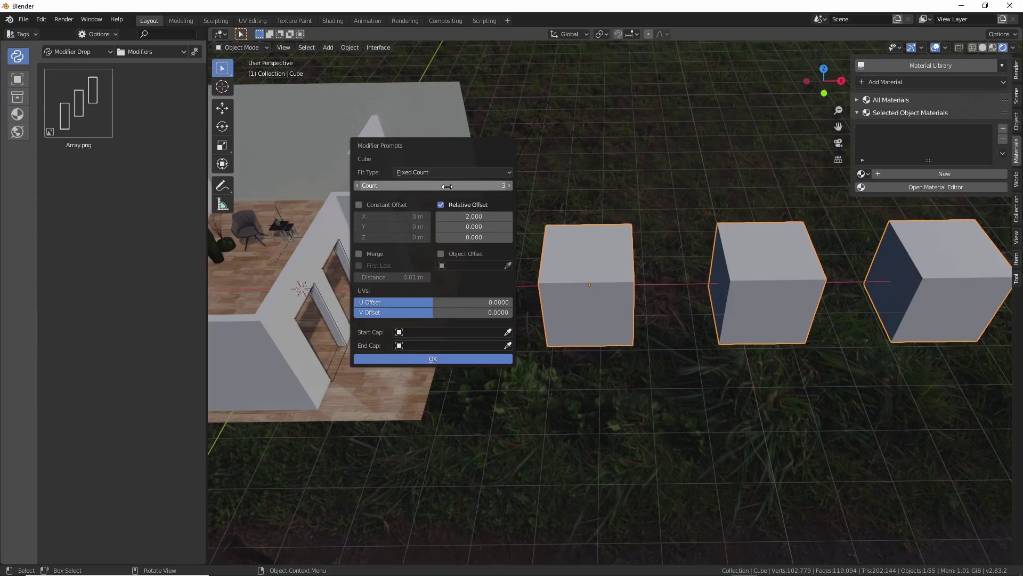
{"action": "mouse_move", "coordinate": [480, 215]}
{"action": "left_mouse_down"}
{"action": "mouse_move", "coordinate": [431, 216]}
{"action": "mouse_move", "coordinate": [474, 216]}
{"action": "left_mouse_up"}
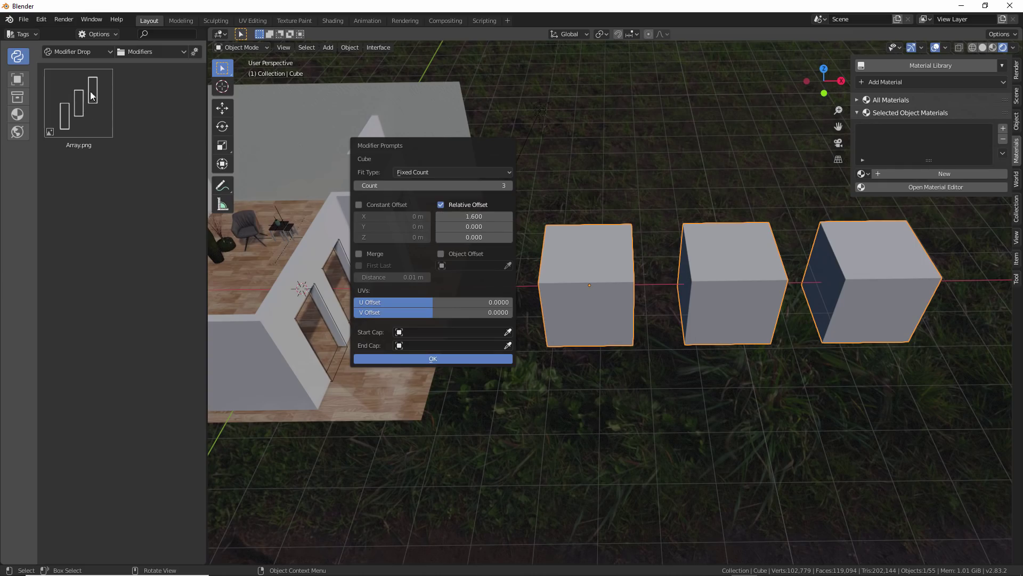
{"action": "mouse_move", "coordinate": [588, 273]}
{"action": "middle_mouse_down"}
{"action": "mouse_move", "coordinate": [604, 257]}
{"action": "mouse_move", "coordinate": [571, 280]}
{"action": "mouse_move", "coordinate": [588, 279]}
{"action": "middle_mouse_up"}
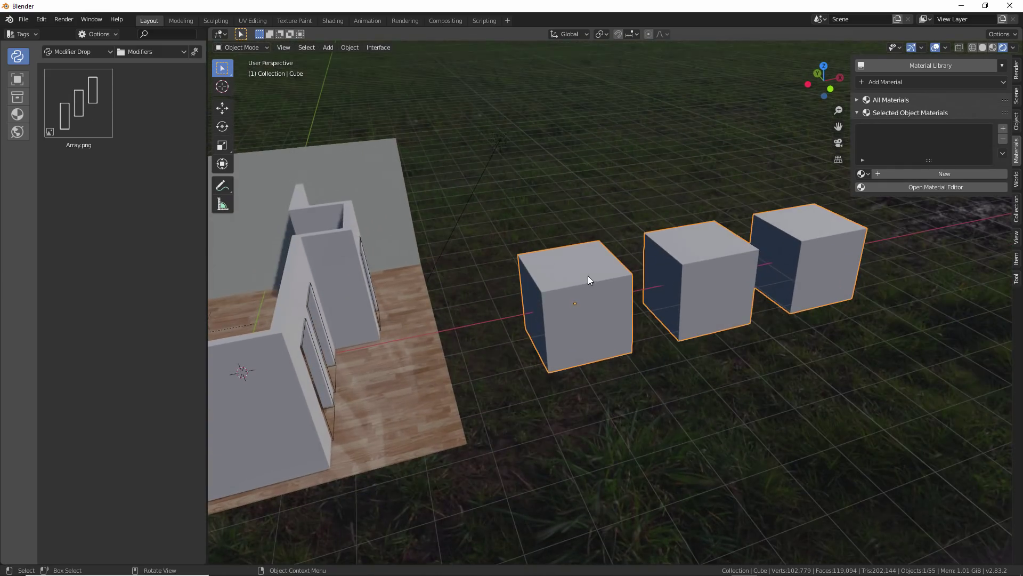
Show the cube's modifier list in Object properties and collapse the Array panel
{"action": "right_click", "coordinate": [478, 233]}
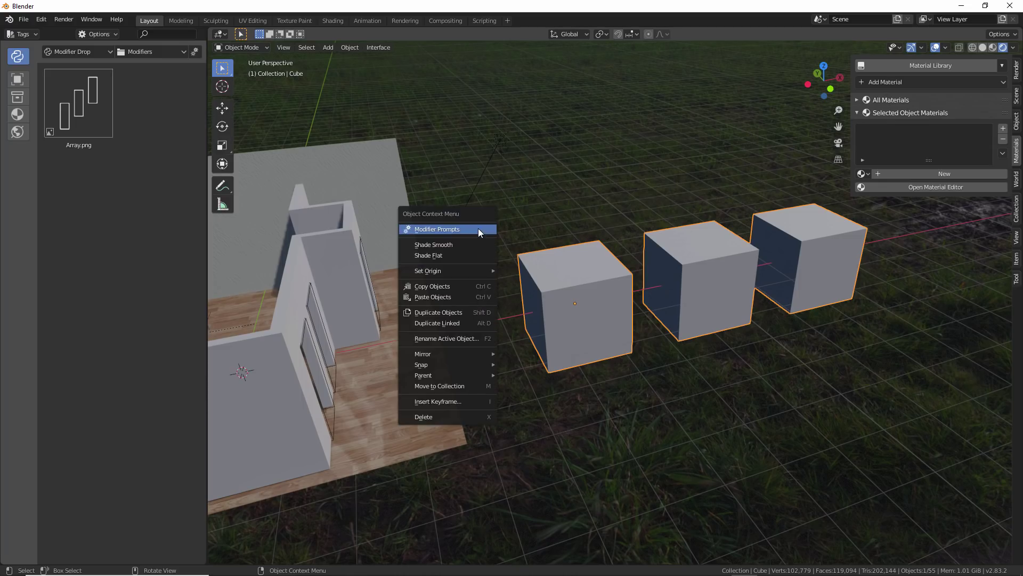
{"action": "left_click", "coordinate": [447, 229]}
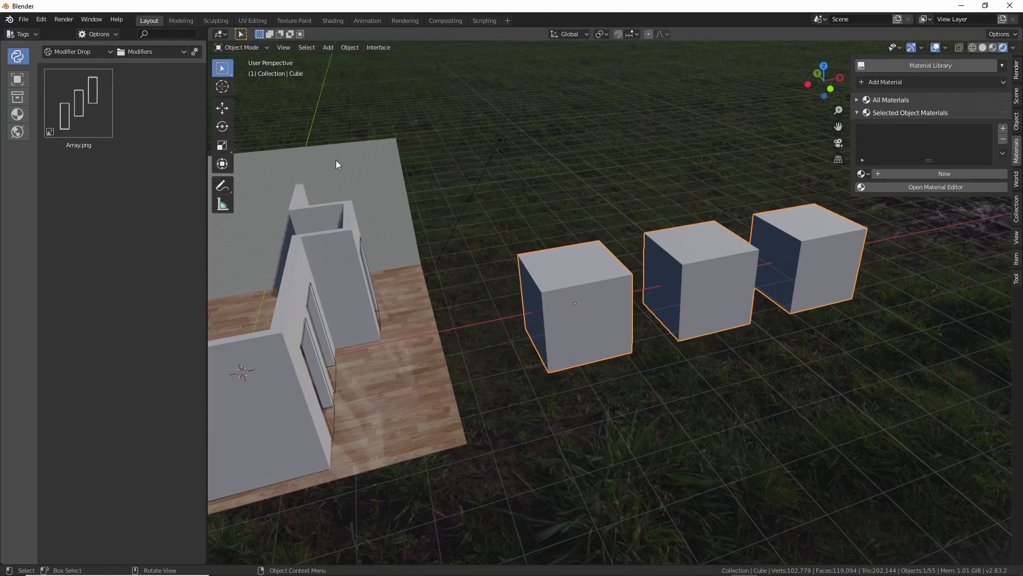
{"action": "left_click", "coordinate": [1017, 121]}
{"action": "left_click", "coordinate": [896, 181]}
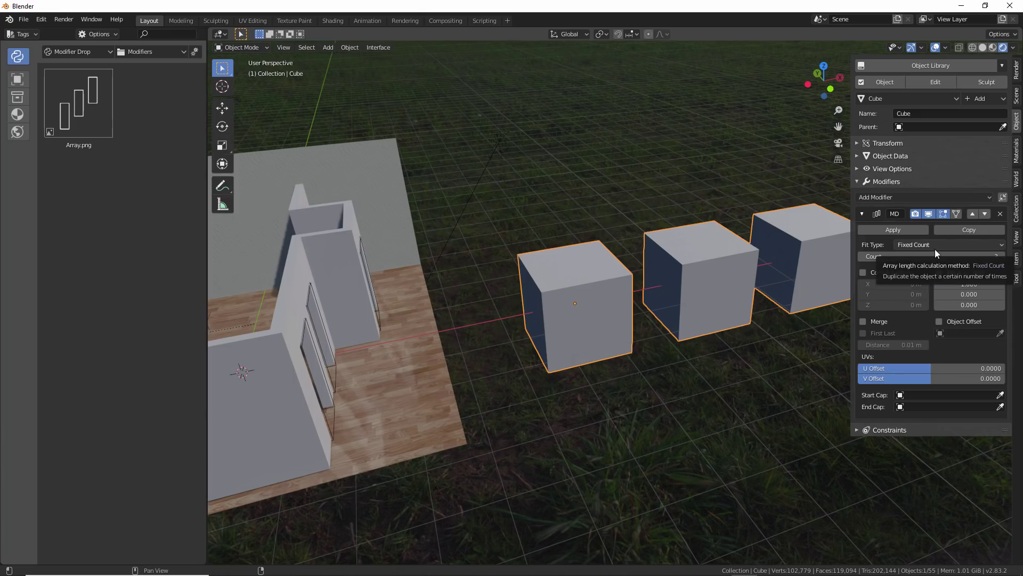
{"action": "left_click", "coordinate": [862, 214]}
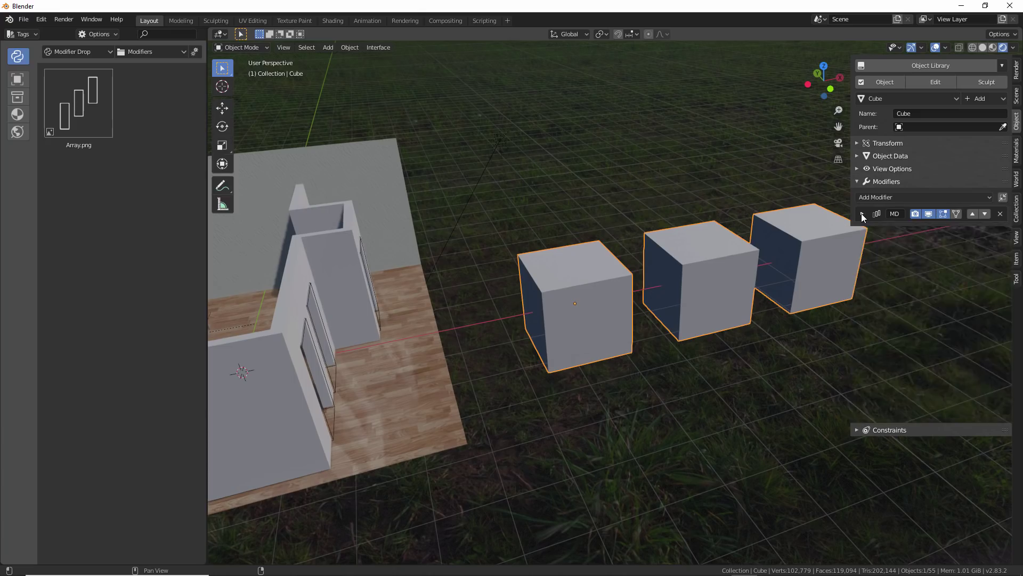
Add Skin, Subdivision Surface and Wireframe modifiers, then collapse each of their panels
{"action": "left_click", "coordinate": [877, 196]}
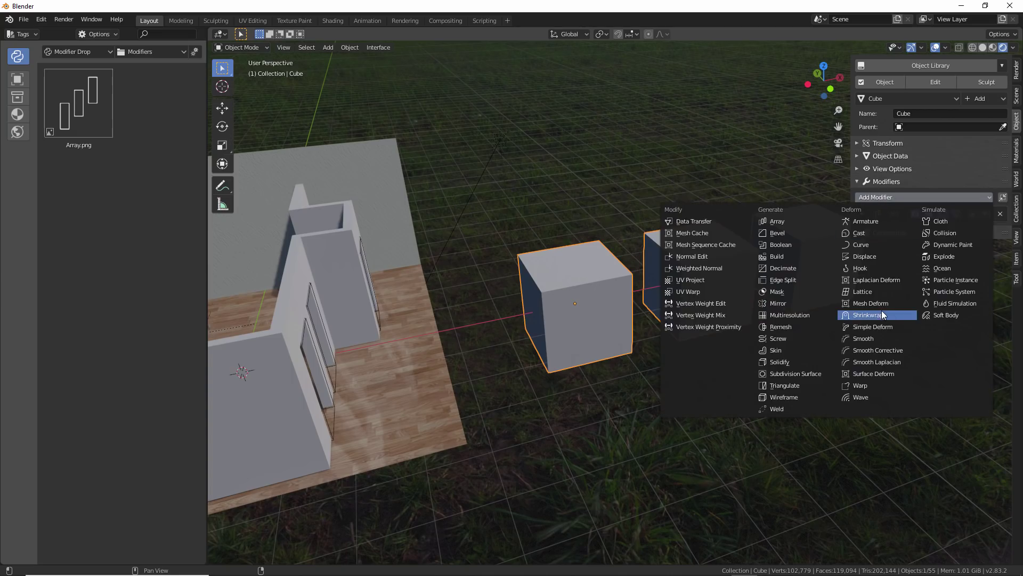
{"action": "left_click", "coordinate": [805, 346]}
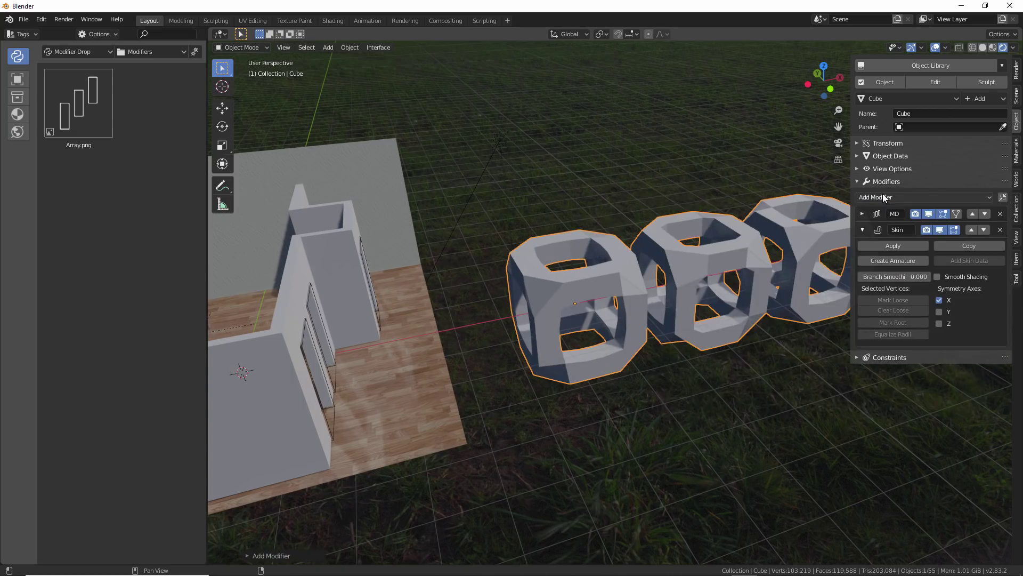
{"action": "left_click", "coordinate": [882, 195]}
{"action": "left_click", "coordinate": [804, 371]}
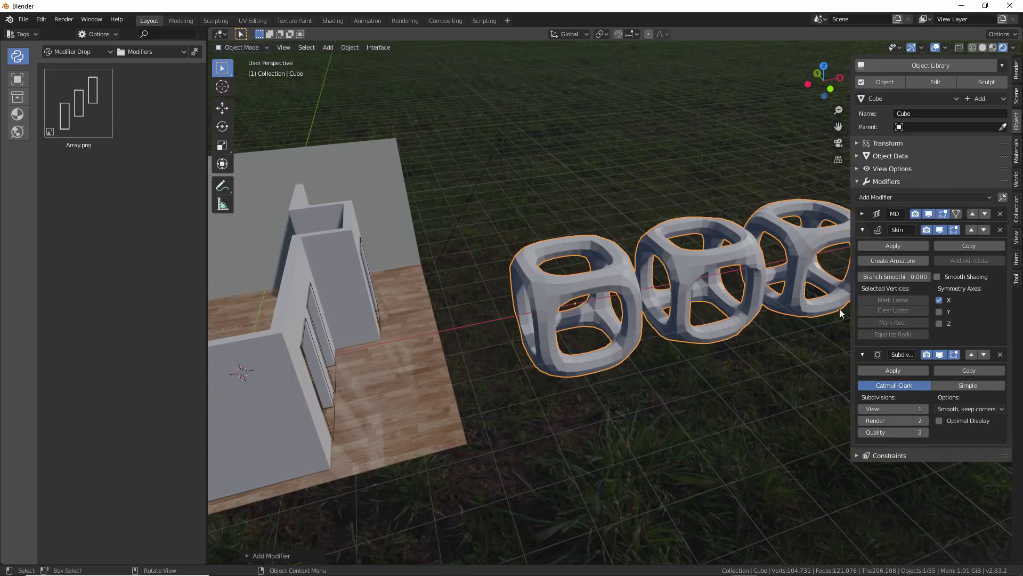
{"action": "left_click", "coordinate": [891, 201]}
{"action": "left_click", "coordinate": [802, 396]}
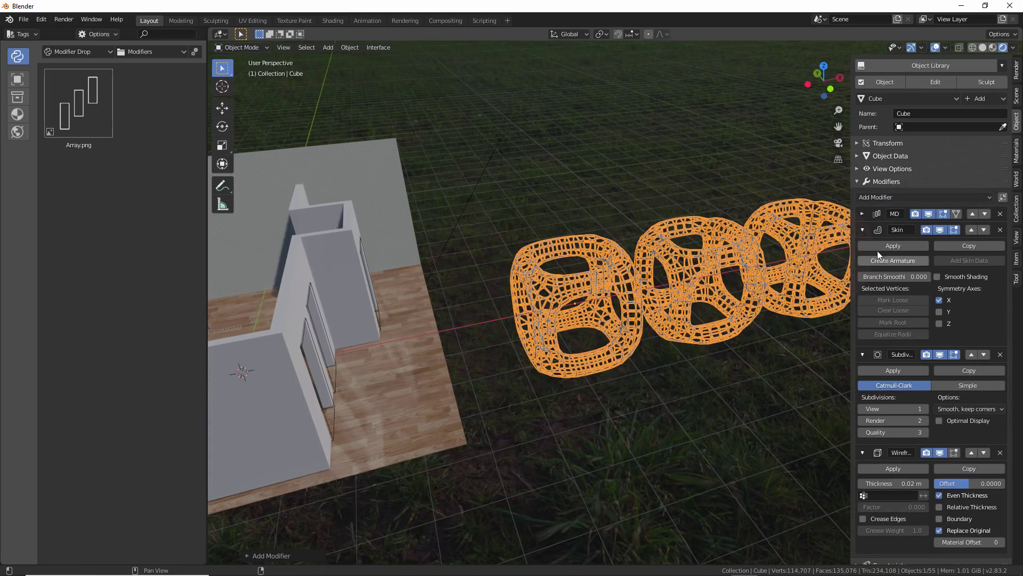
{"action": "left_click", "coordinate": [863, 229]}
{"action": "left_click", "coordinate": [863, 245]}
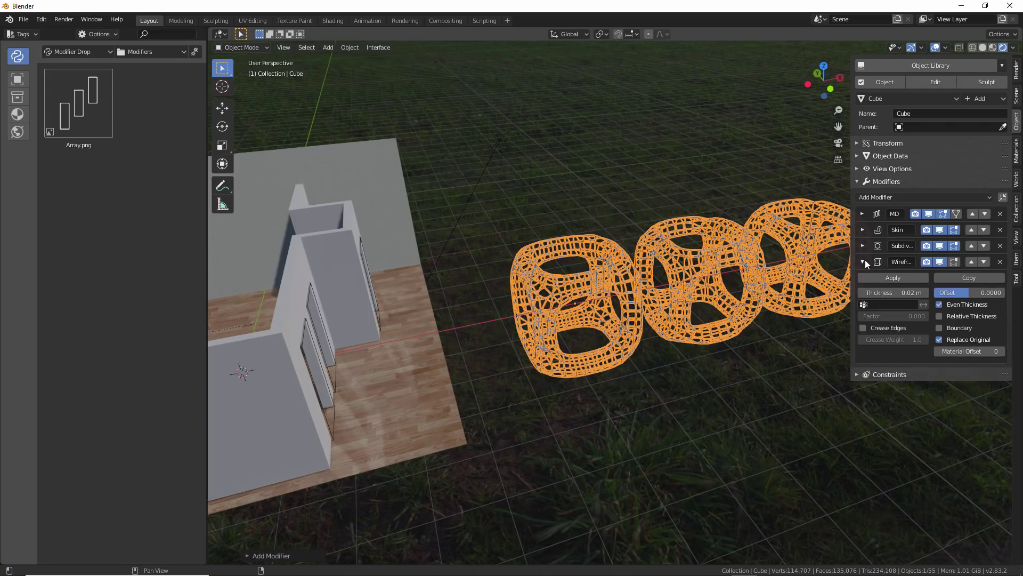
{"action": "left_click", "coordinate": [863, 262]}
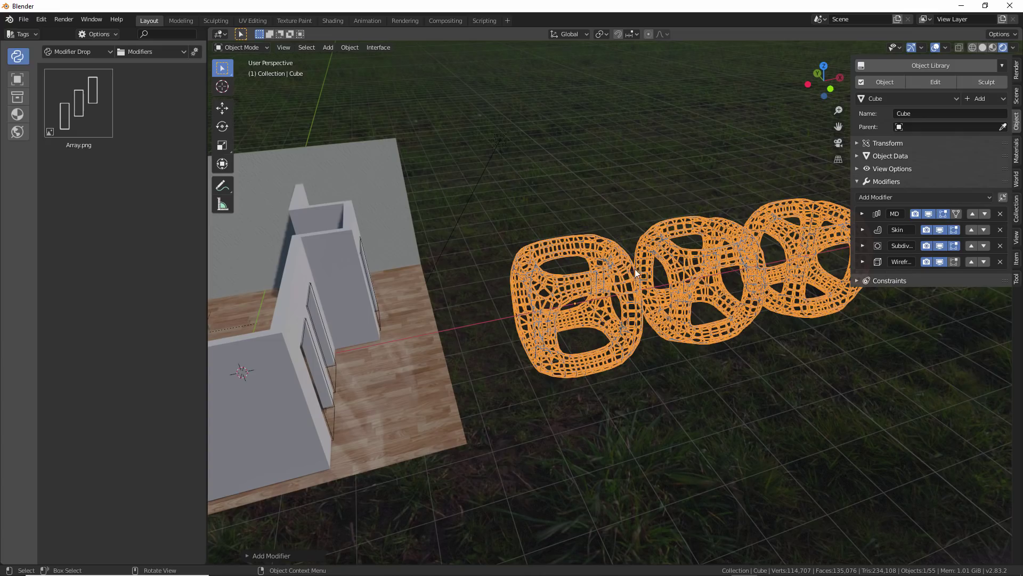
Reveal the Modifier Drop option 'Save Current Modifier Stack to Library'
{"action": "left_click", "coordinate": [196, 51]}
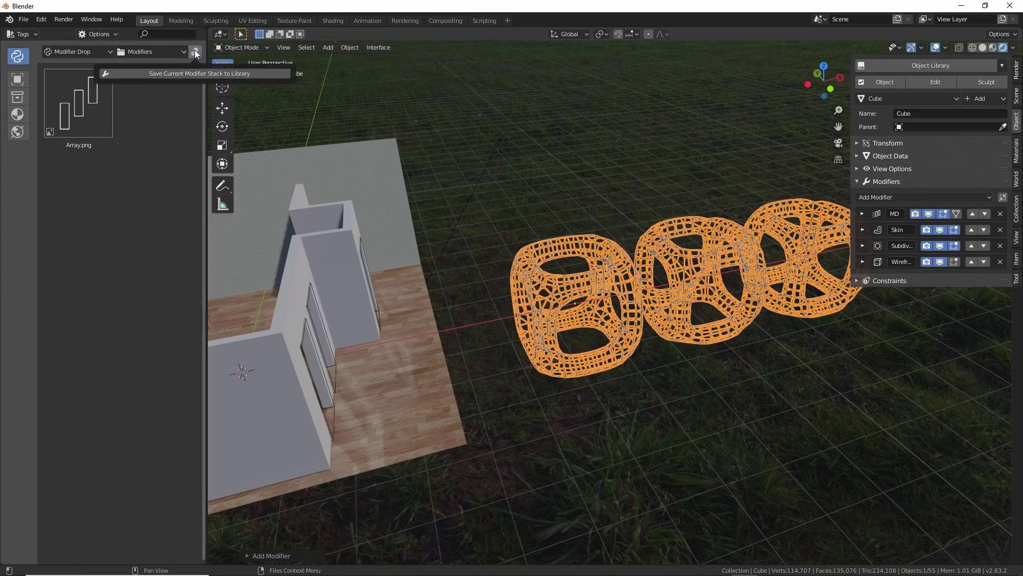